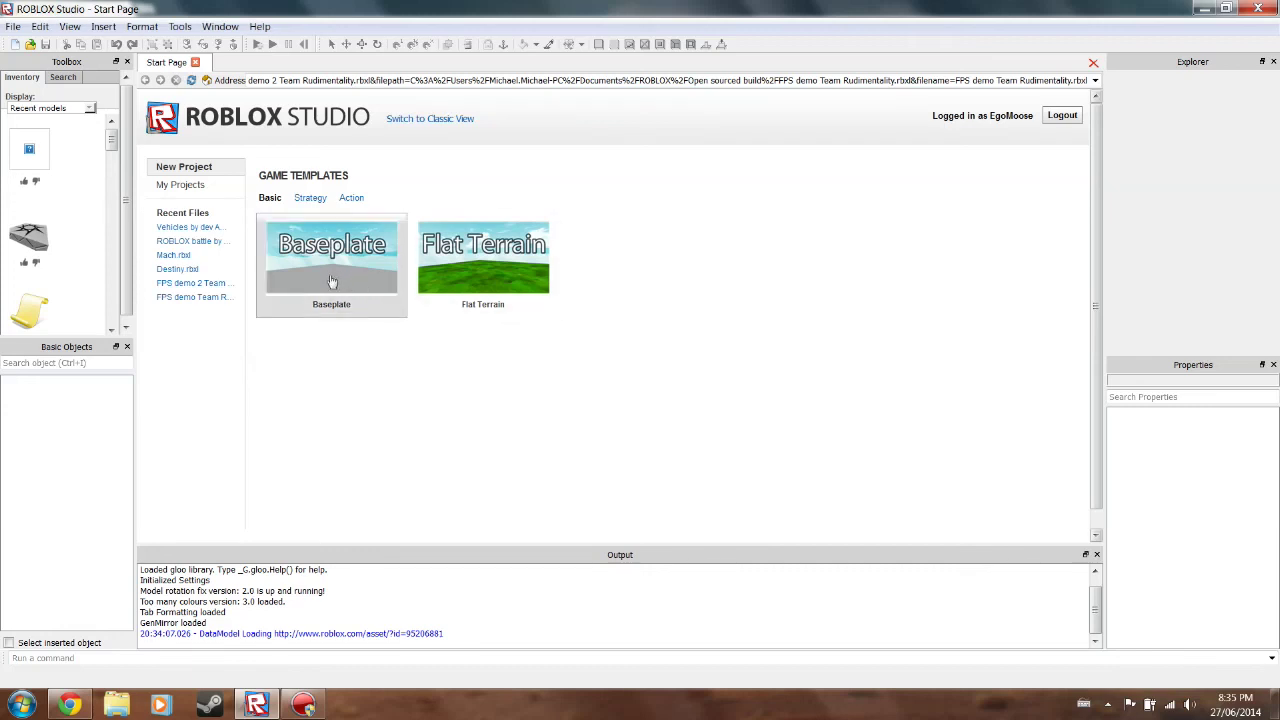
Create a new place from the Baseplate template and insert a Part into the workspace
click(326, 311)
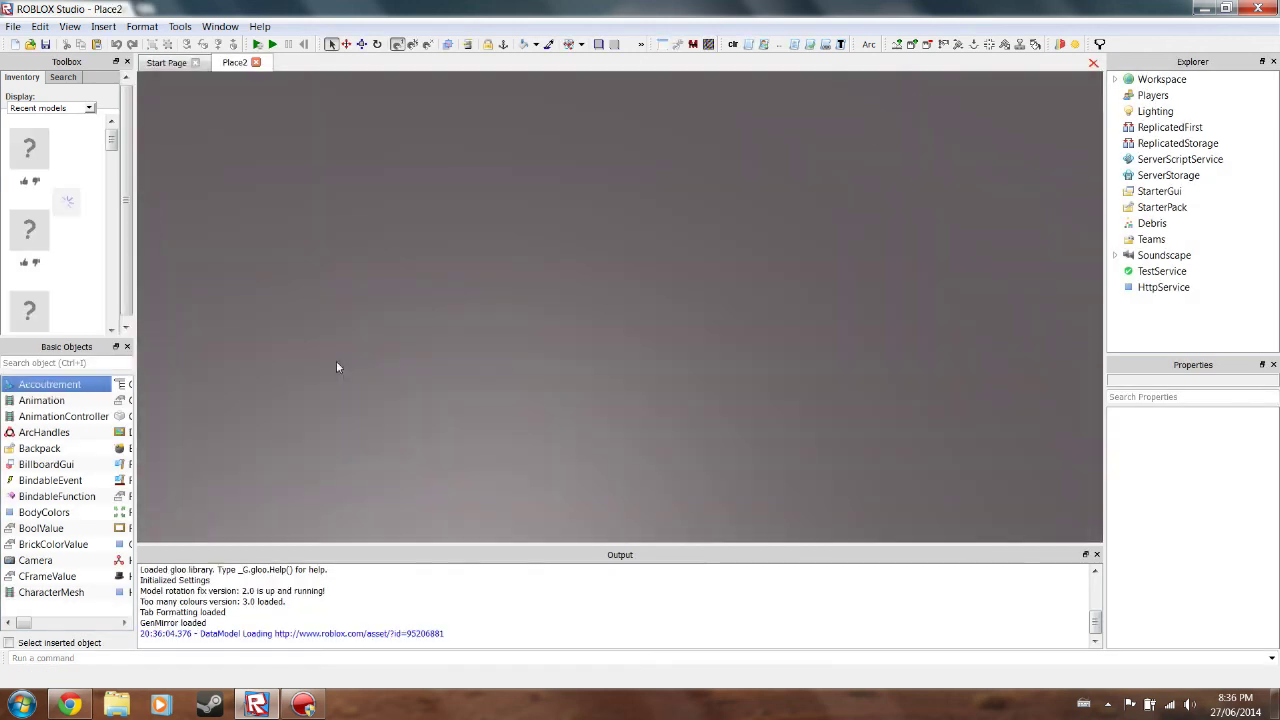
click(123, 625)
click(123, 625)
click(27, 384)
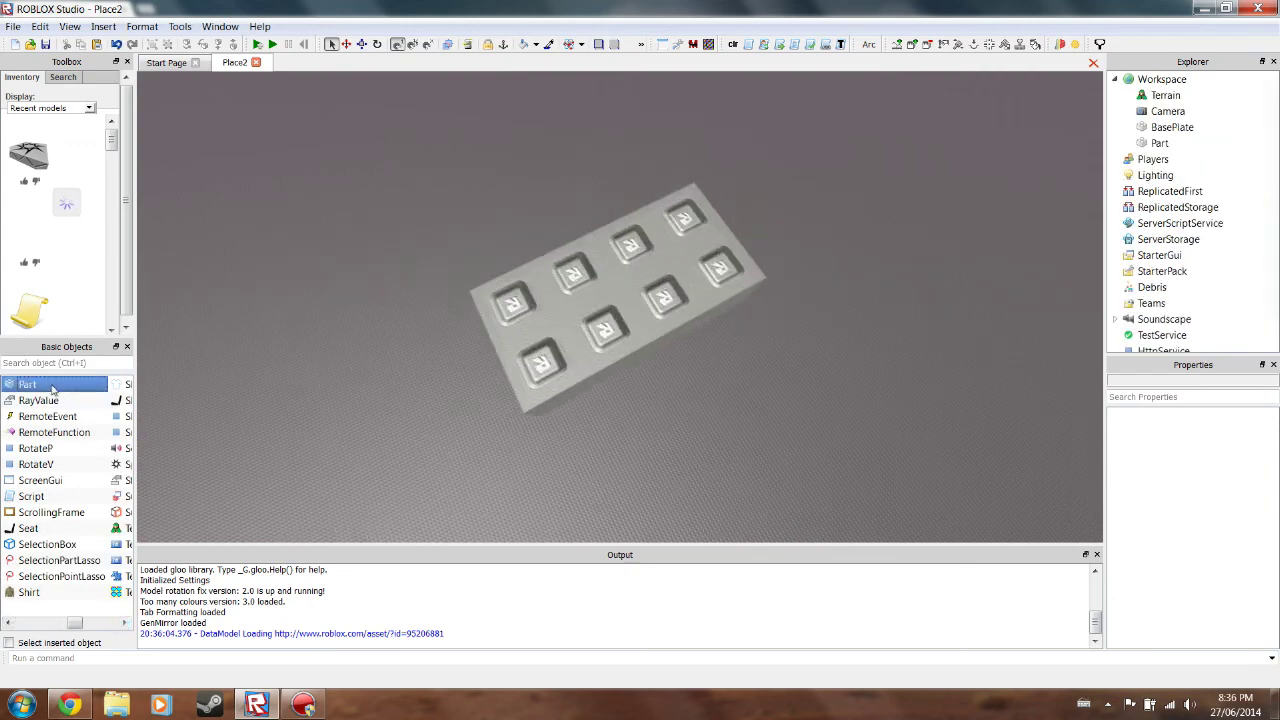
Duplicate the inserted part twice to build a stack of three parts
click(608, 324)
right_drag(754, 420, 839, 414)
key(ctrl+d)
key(ctrl+d)
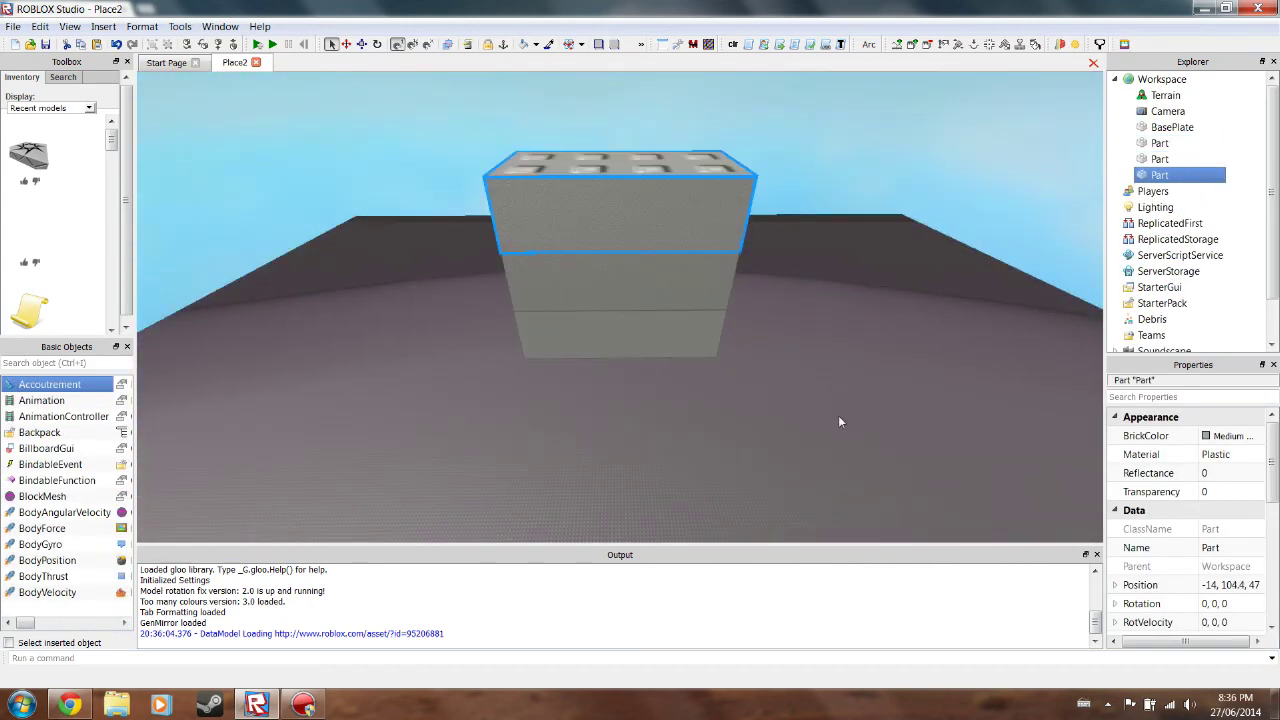
Select the upper two parts of the stack and move them sideways along the red axis, clear of the lowest part
drag(622, 215, 668, 240)
scroll(450, 183, down, 2)
drag(450, 172, 632, 282)
key(ctrl+2)
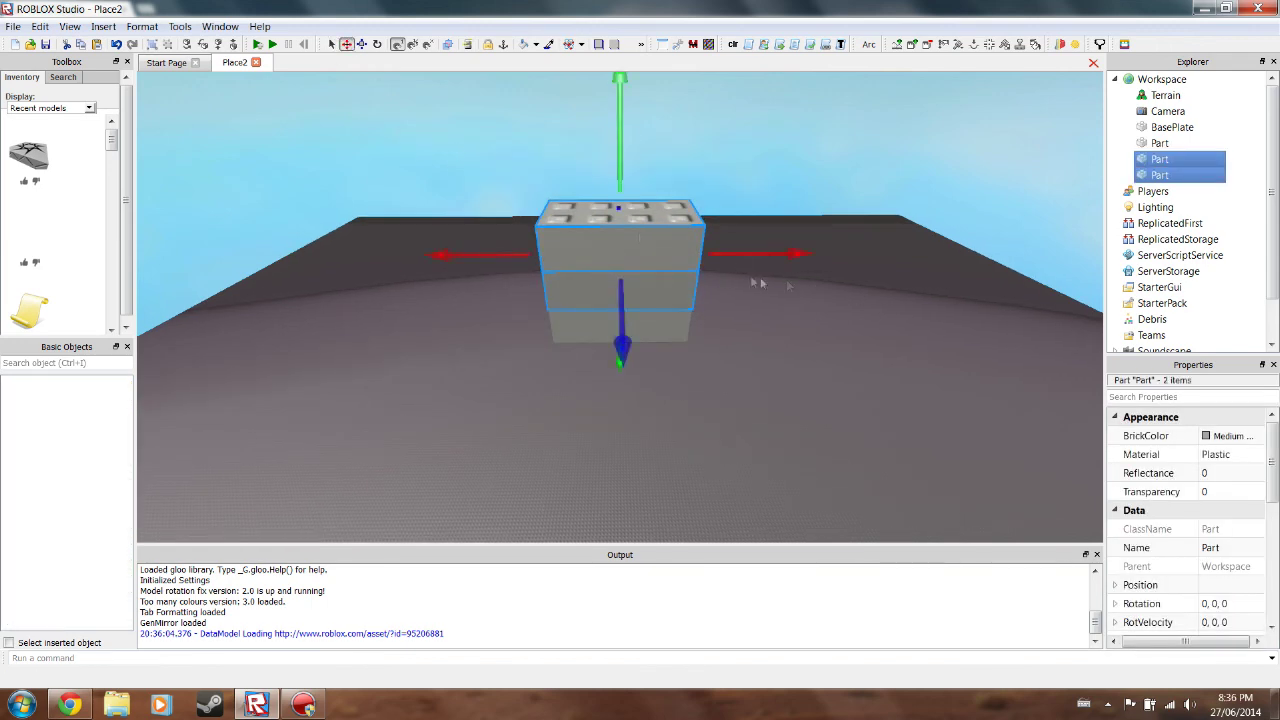
drag(750, 252, 932, 257)
Raise the single remaining part along the green axis to a height position of 103
click(633, 483)
click(627, 306)
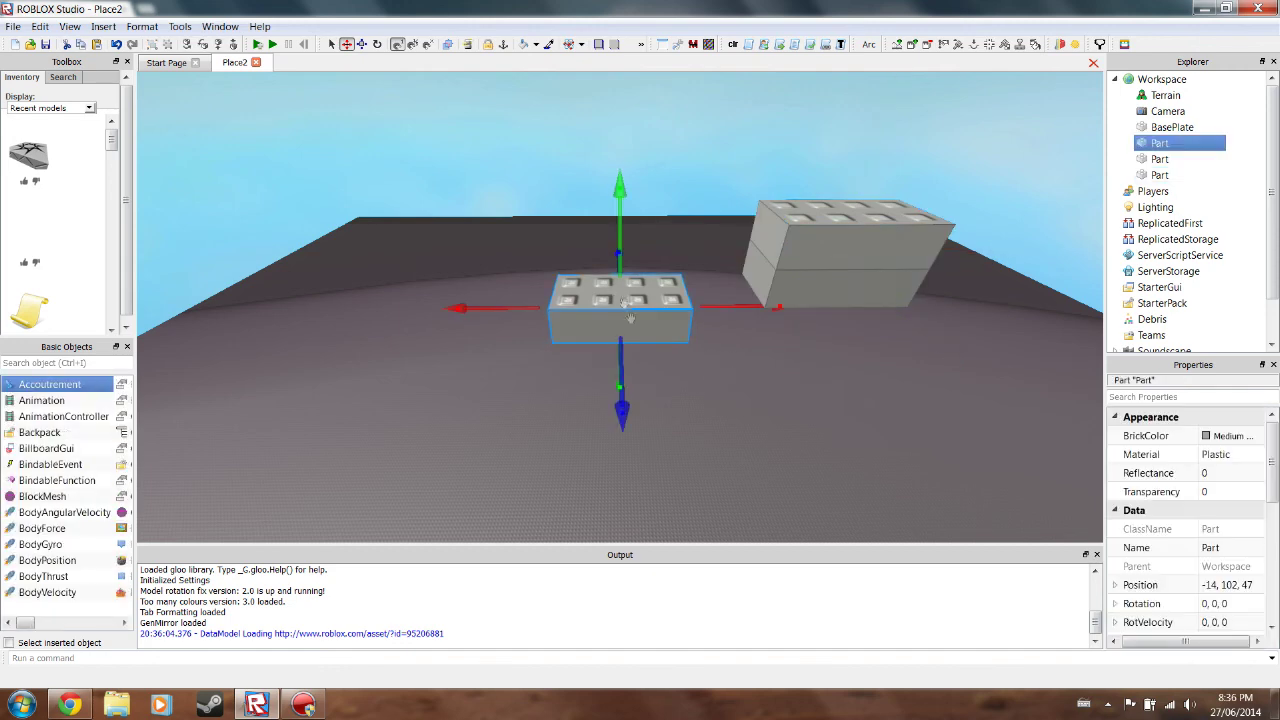
right_drag(710, 516, 772, 487)
key(w)
key(d)
scroll(569, 421, down, 1)
drag(420, 336, 418, 284)
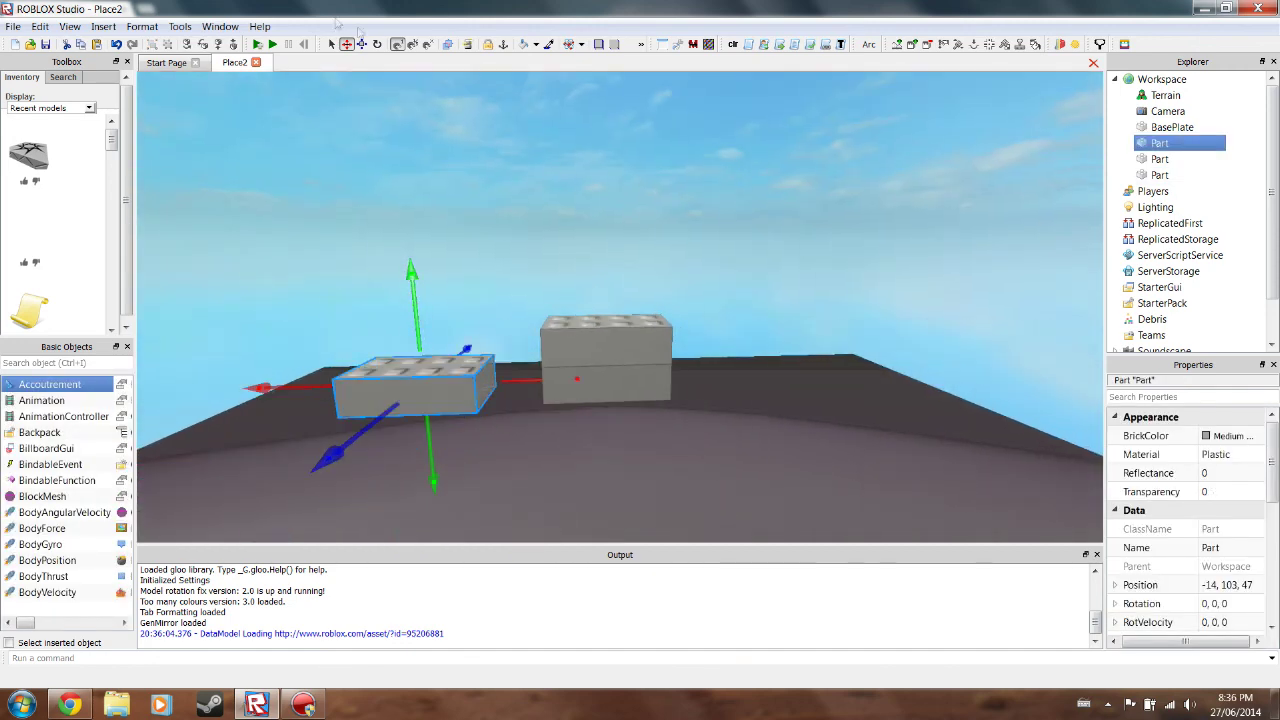
Turn off grid snapping and move the single part along the red axis toward the two-part stack, to X about -11.98
click(428, 44)
right_drag(503, 222, 505, 231)
key(w)
drag(545, 384, 703, 378)
right_drag(703, 380, 698, 392)
key(w)
key(a)
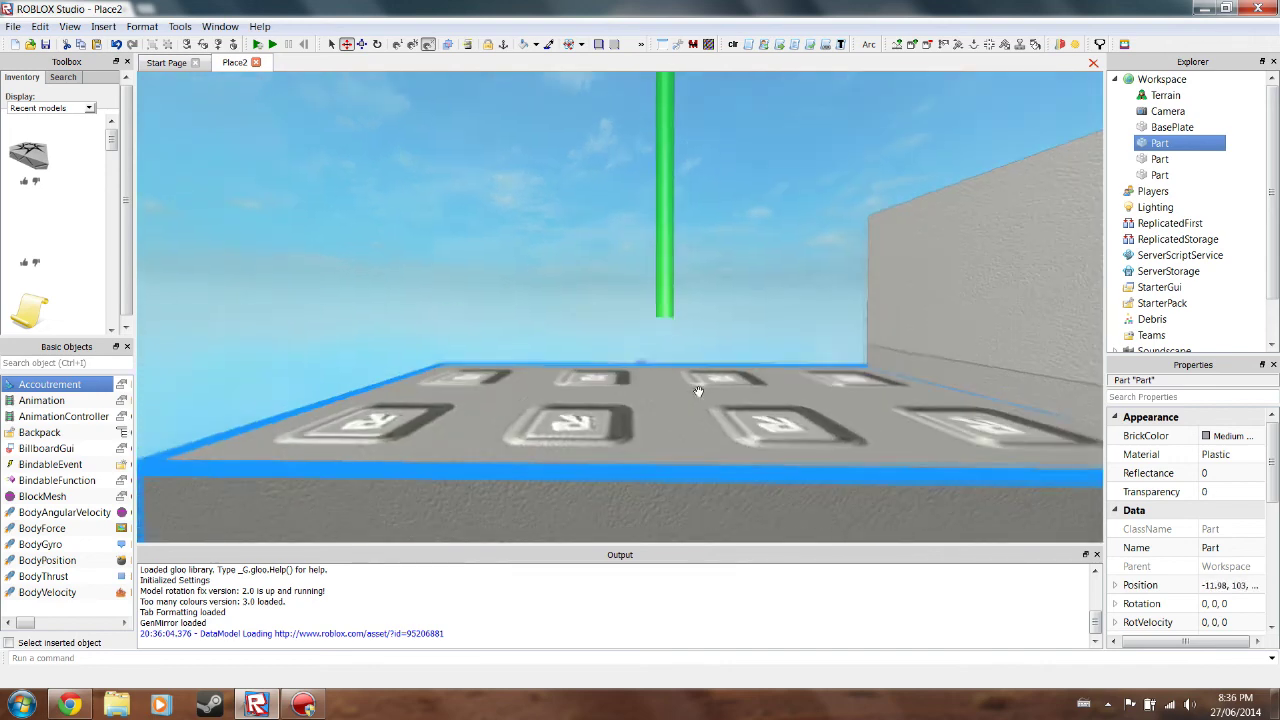
Adjust the single part's height slightly upward along the green axis beside the two-part stack
scroll(698, 392, up, 5)
drag(634, 282, 630, 246)
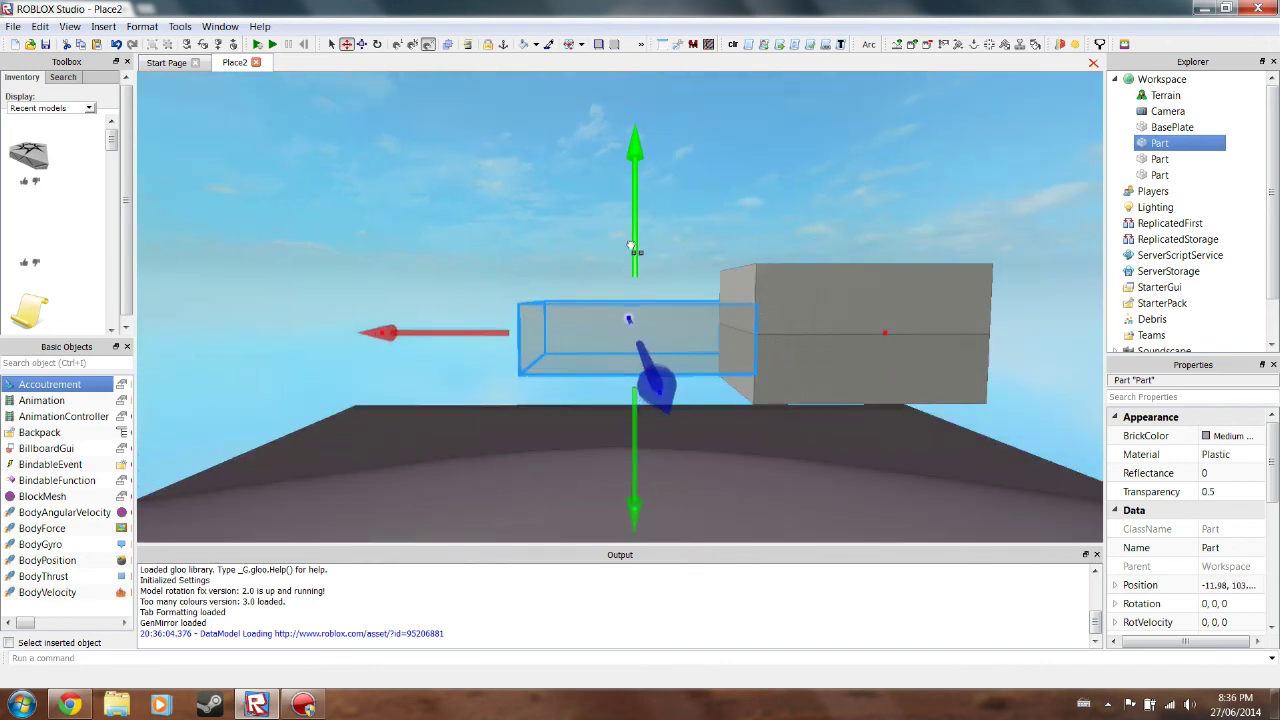
click(744, 436)
key(d)
key(w)
right_drag(754, 443, 751, 437)
key(s)
Slide the single part away from the stack along the red axis and back against its side, to X about -11.99
click(558, 309)
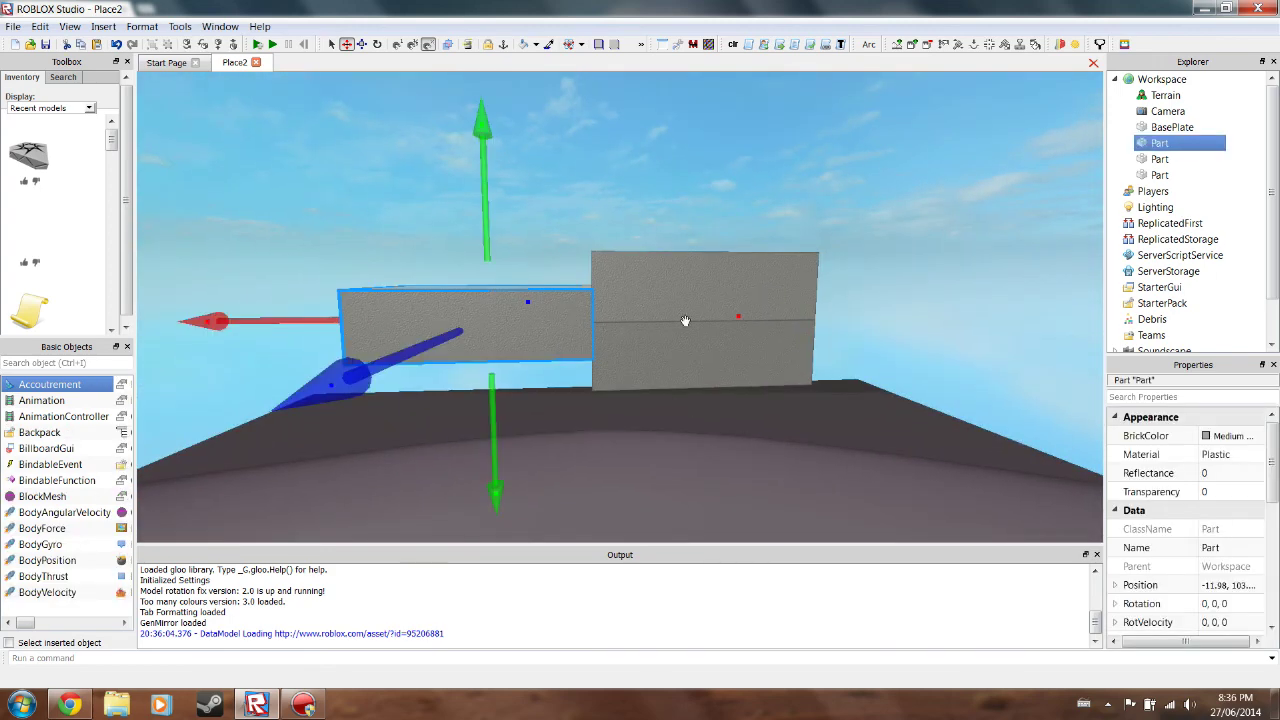
drag(685, 320, 620, 328)
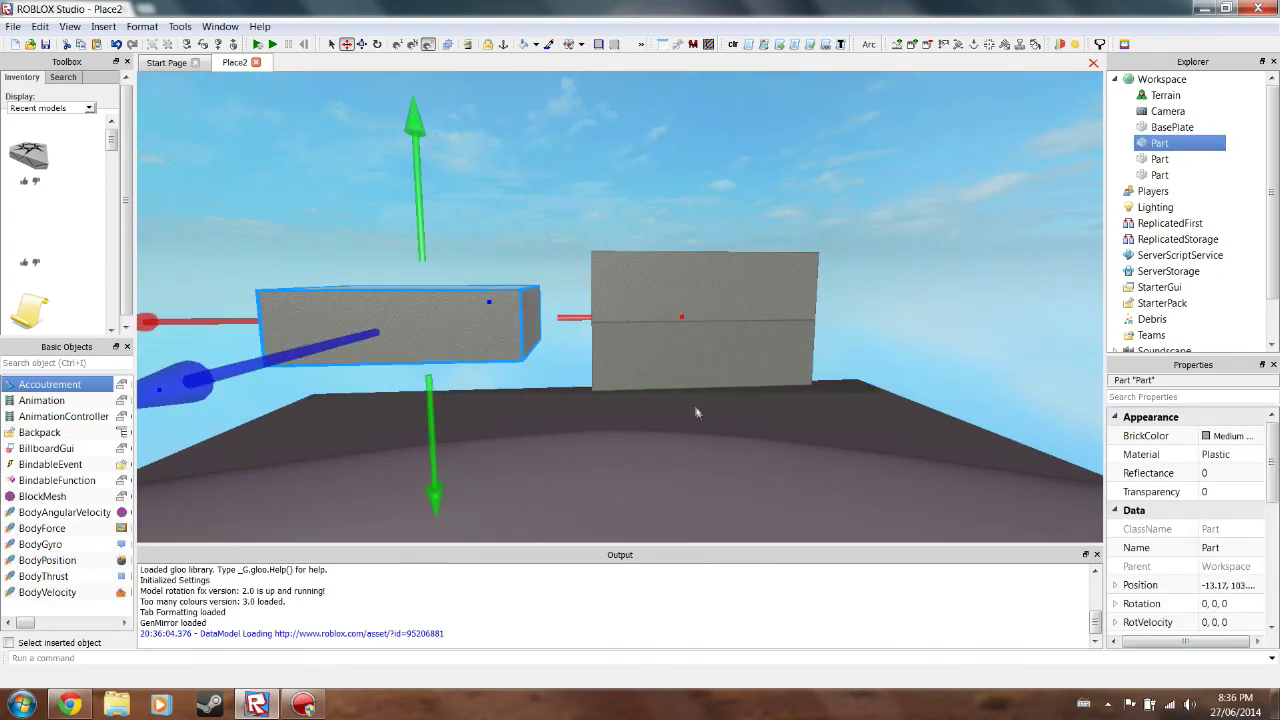
click(674, 429)
drag(494, 303, 664, 324)
click(705, 418)
Delete the single part beside the stack and close the place without saving
click(520, 355)
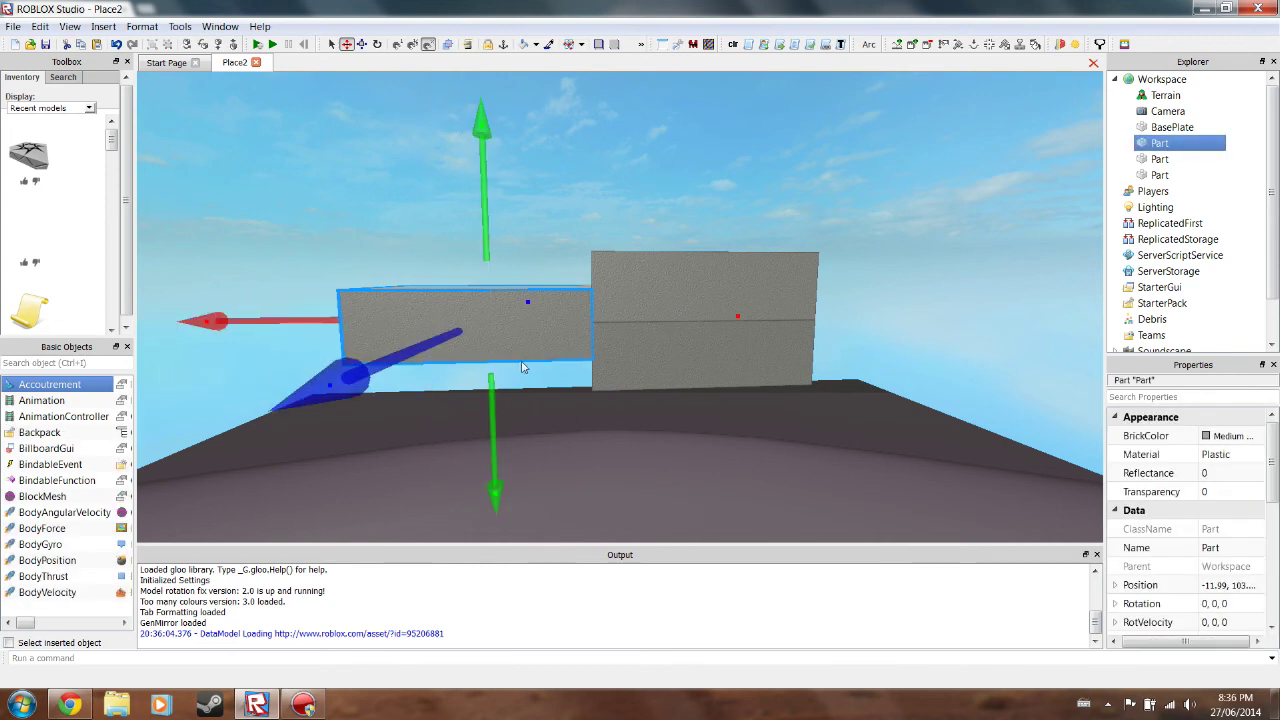
key(Delete)
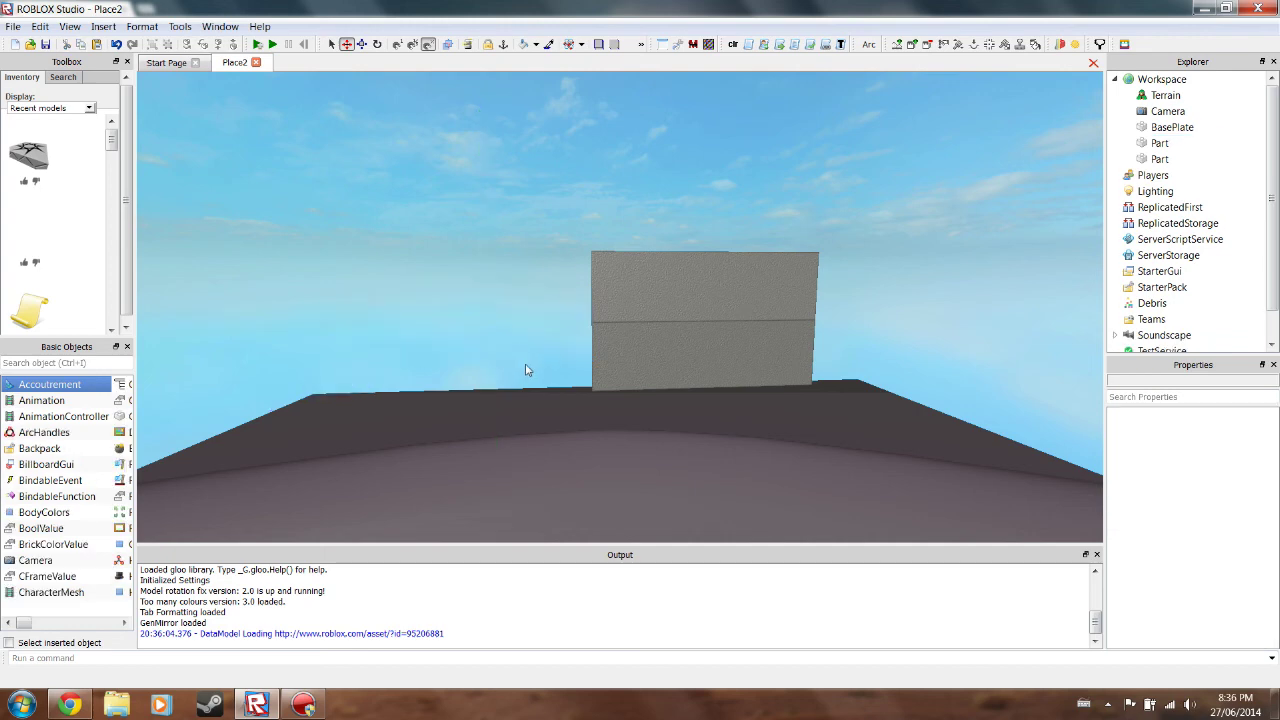
click(256, 63)
click(638, 372)
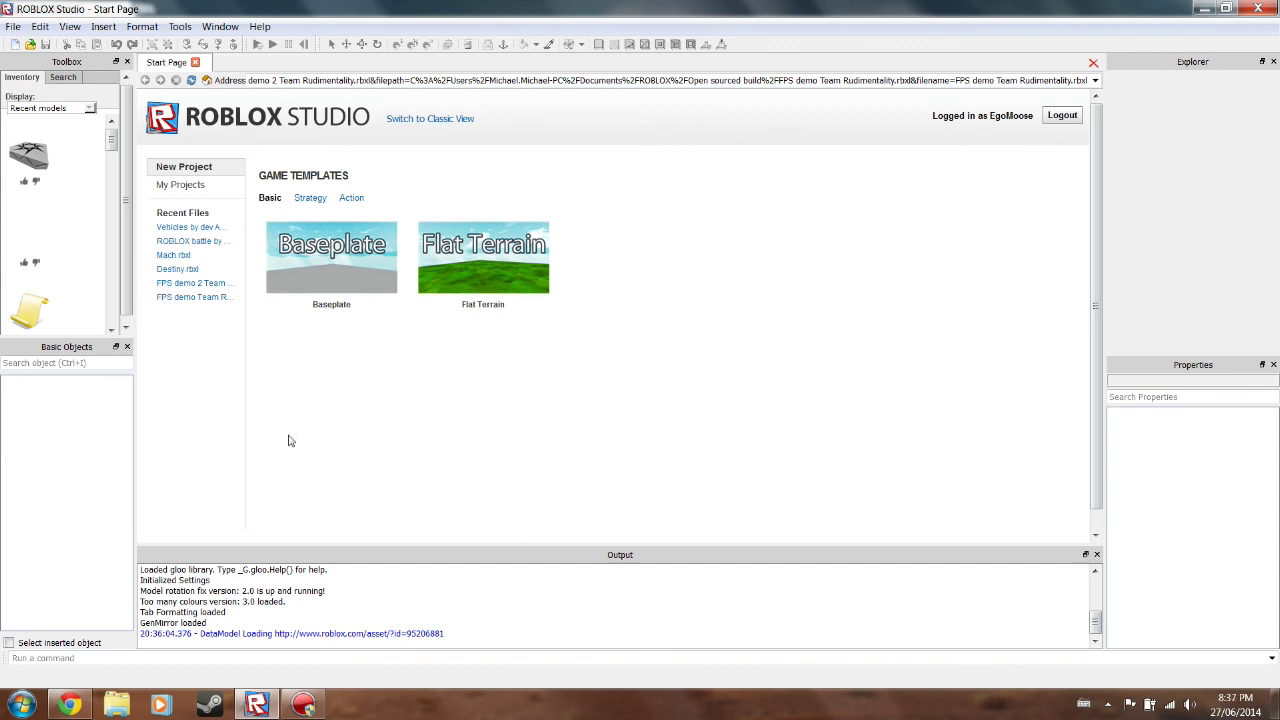
Create another place from the Baseplate template and insert a Part
click(313, 297)
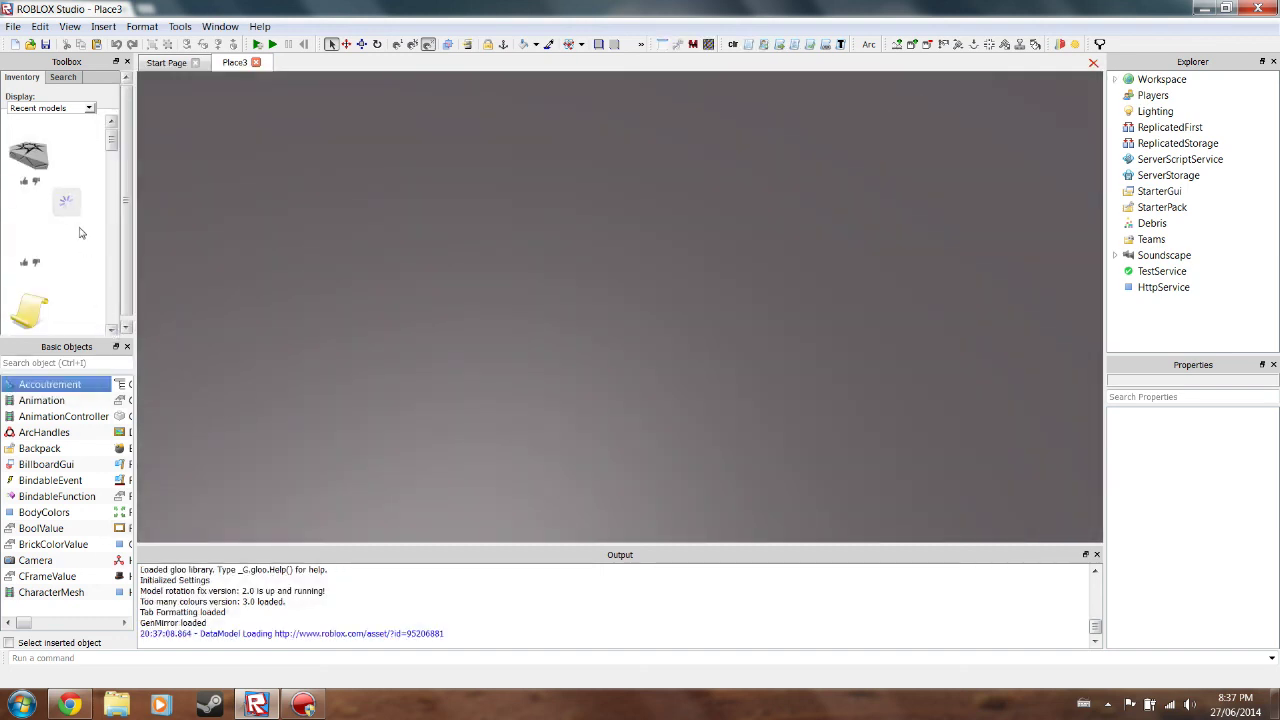
click(125, 623)
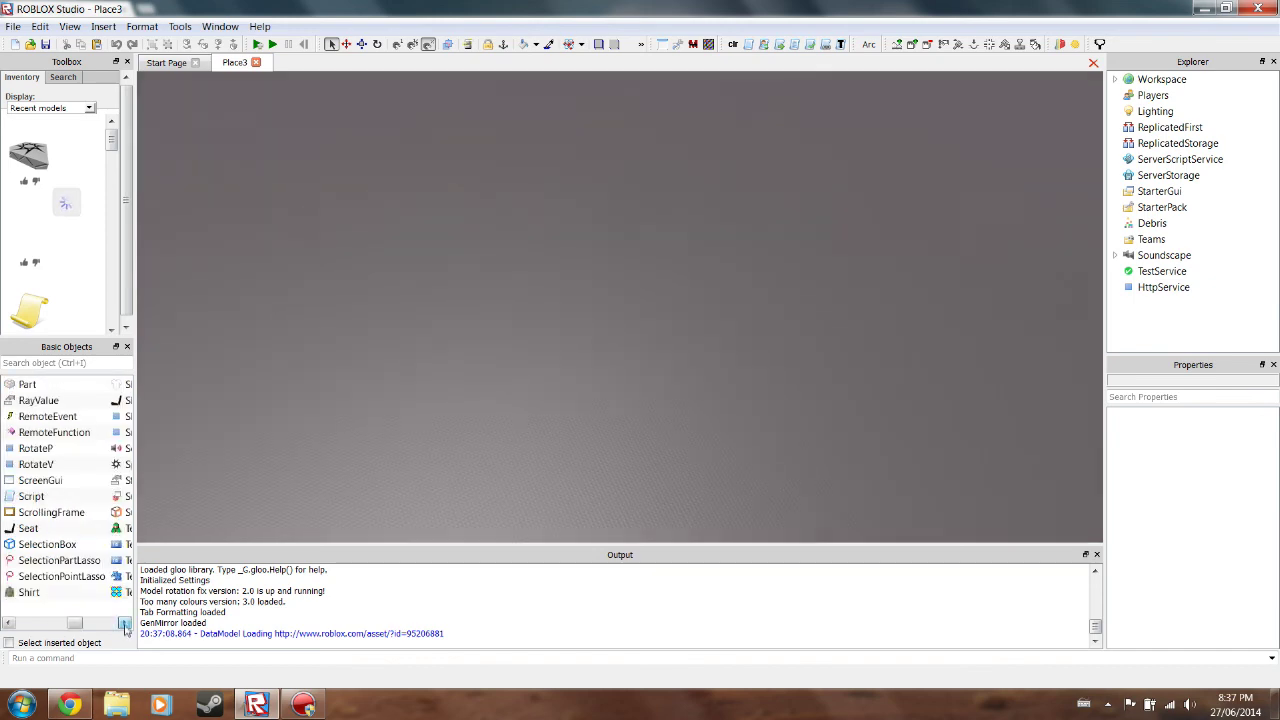
click(27, 384)
click(770, 341)
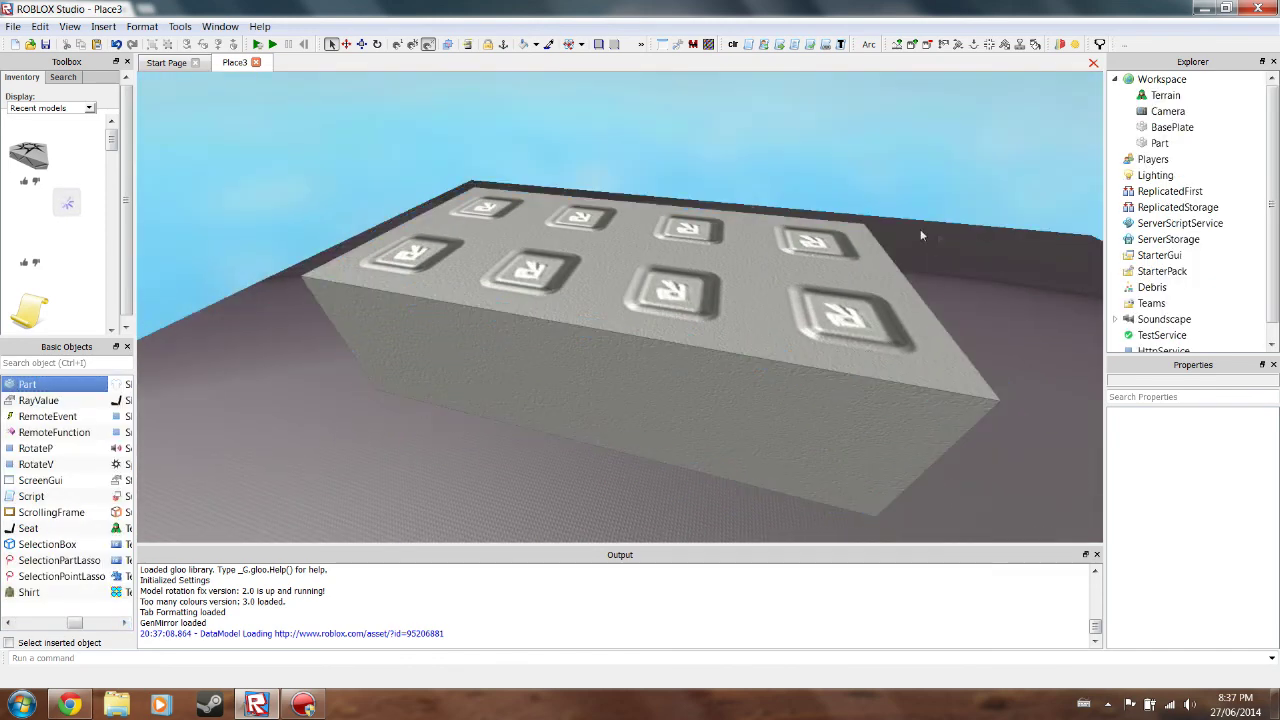
Select Lighting and toggle its Outlines property off and back on
click(1155, 175)
click(1221, 548)
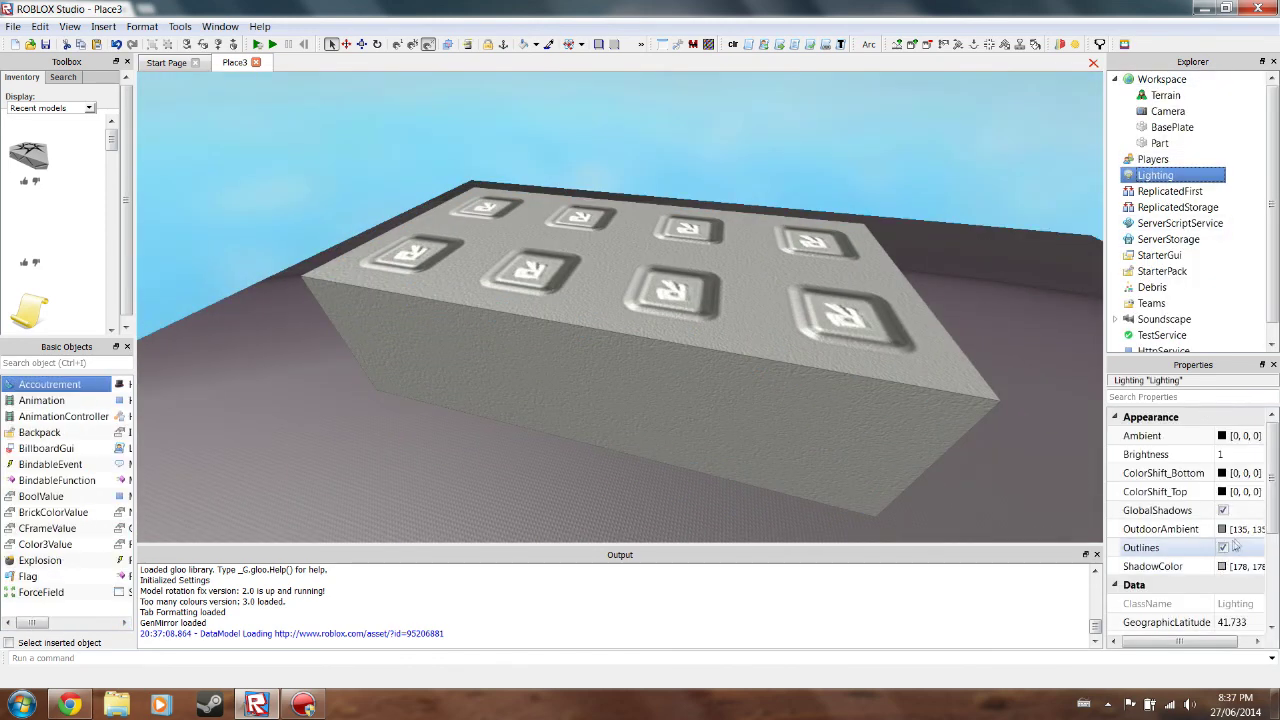
click(1223, 549)
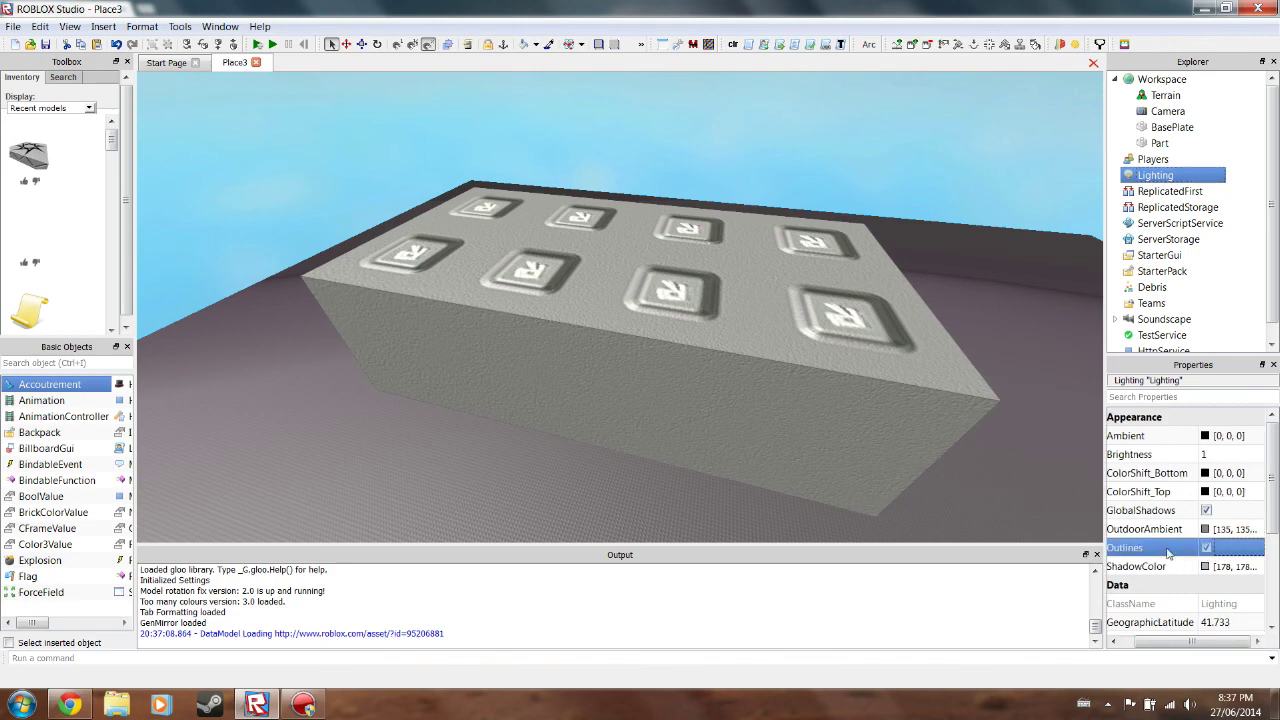
Examine the inserted part from the front at several distances and select it
click(646, 483)
right_drag(646, 483, 643, 483)
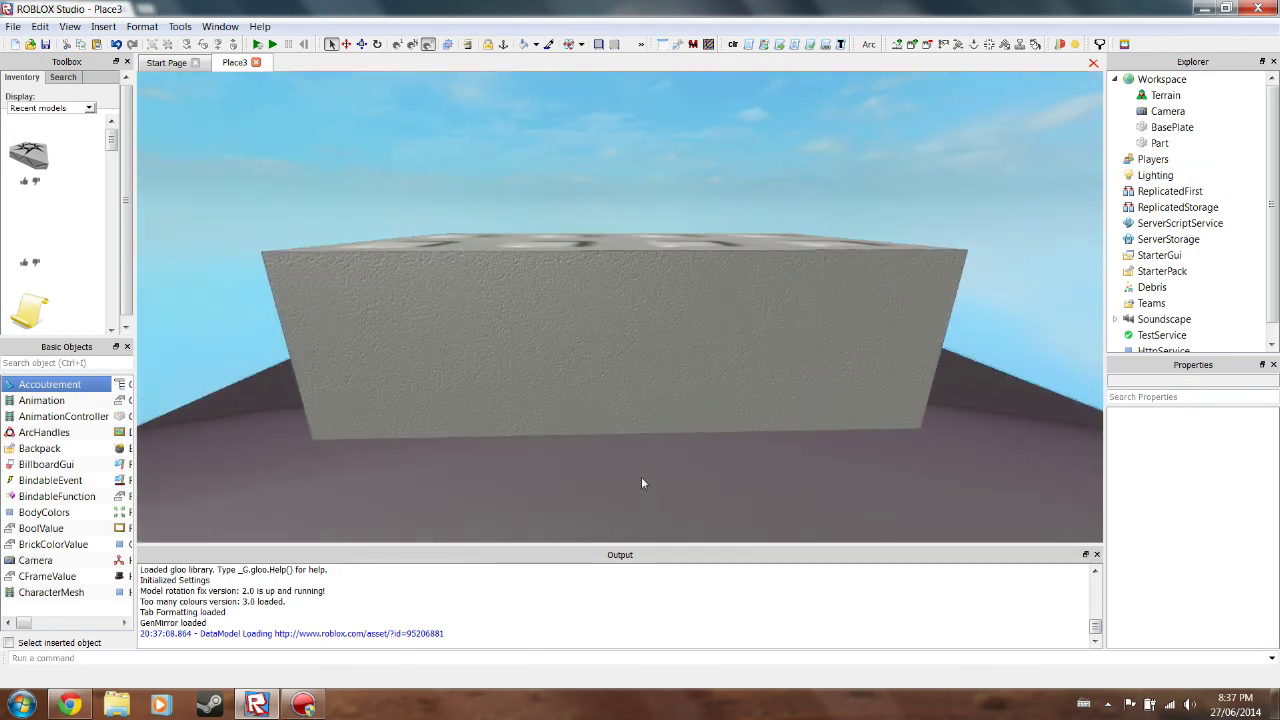
scroll(642, 483, down, 5)
scroll(641, 476, down, 5)
scroll(690, 276, up, 2)
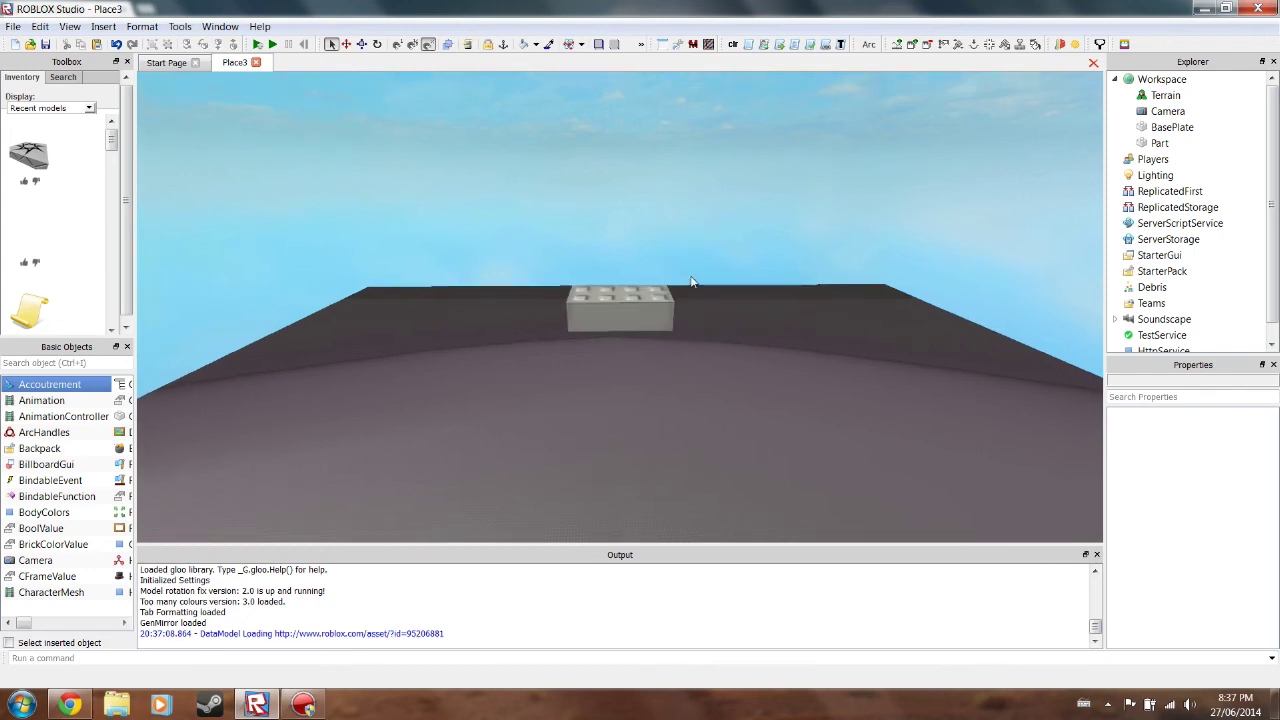
scroll(690, 281, up, 3)
scroll(730, 330, down, 2)
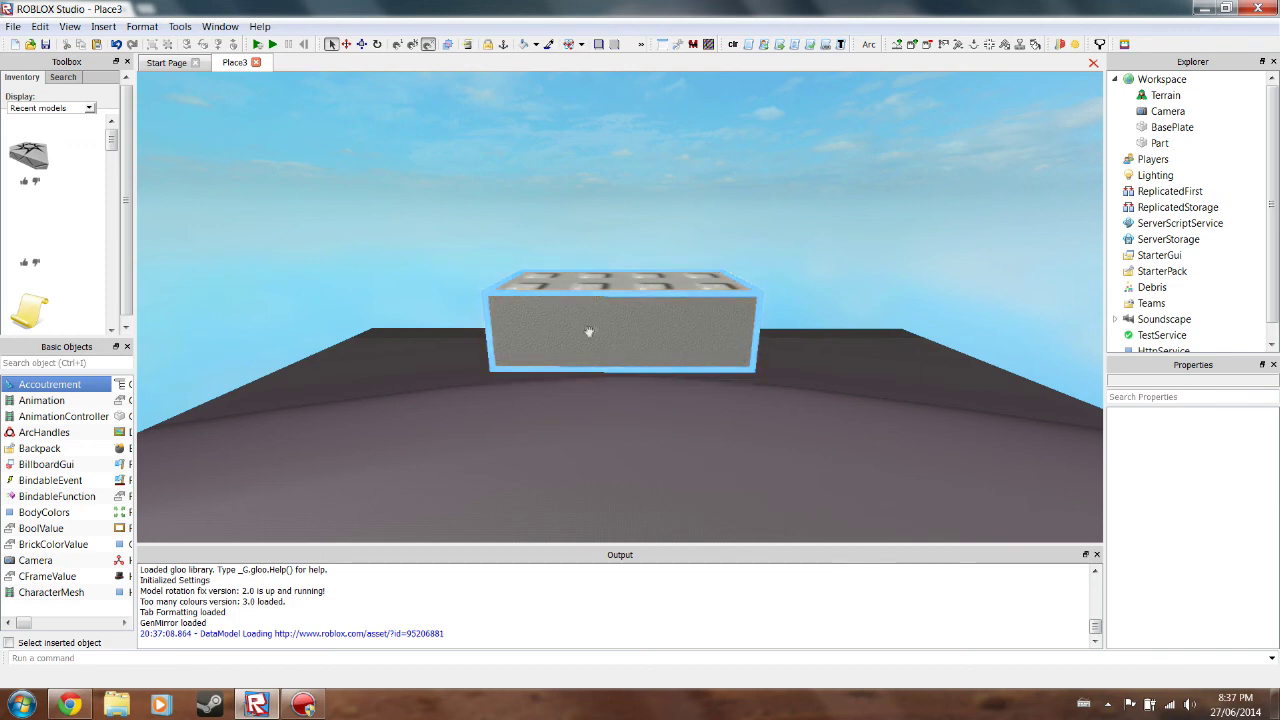
click(520, 300)
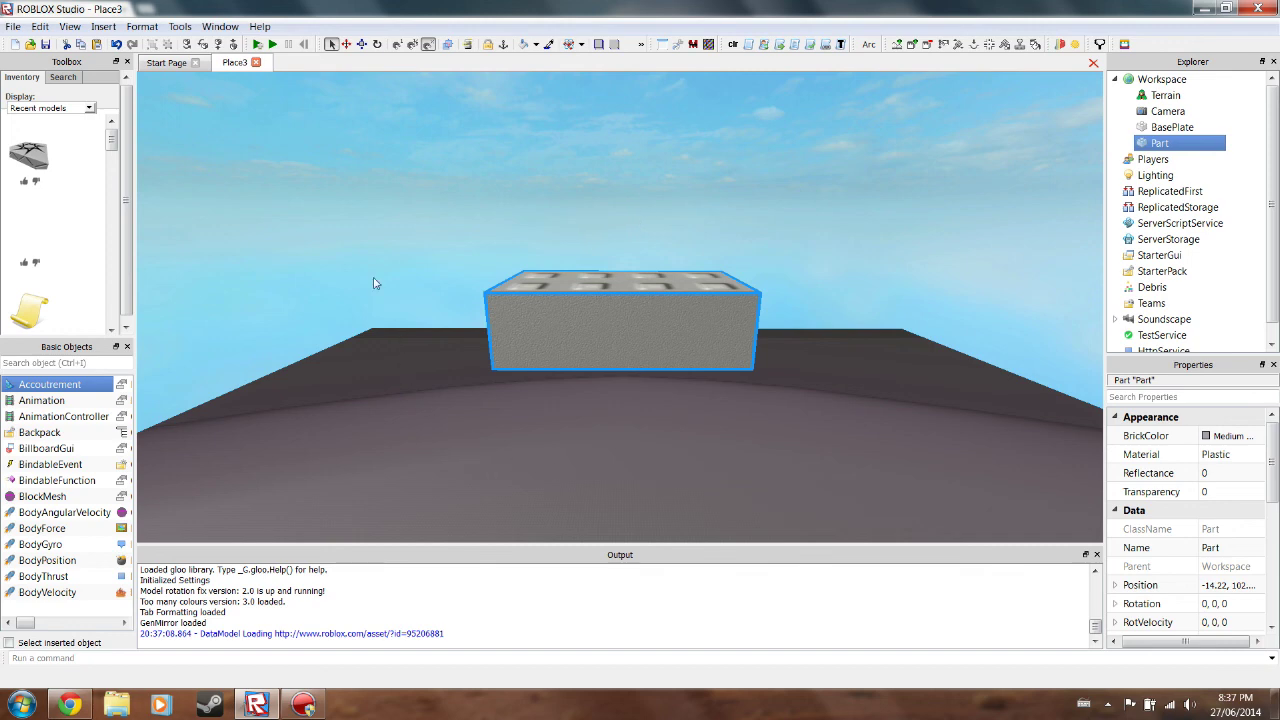
Open the plugins folder to view the installed plugins, and close its window
click(180, 26)
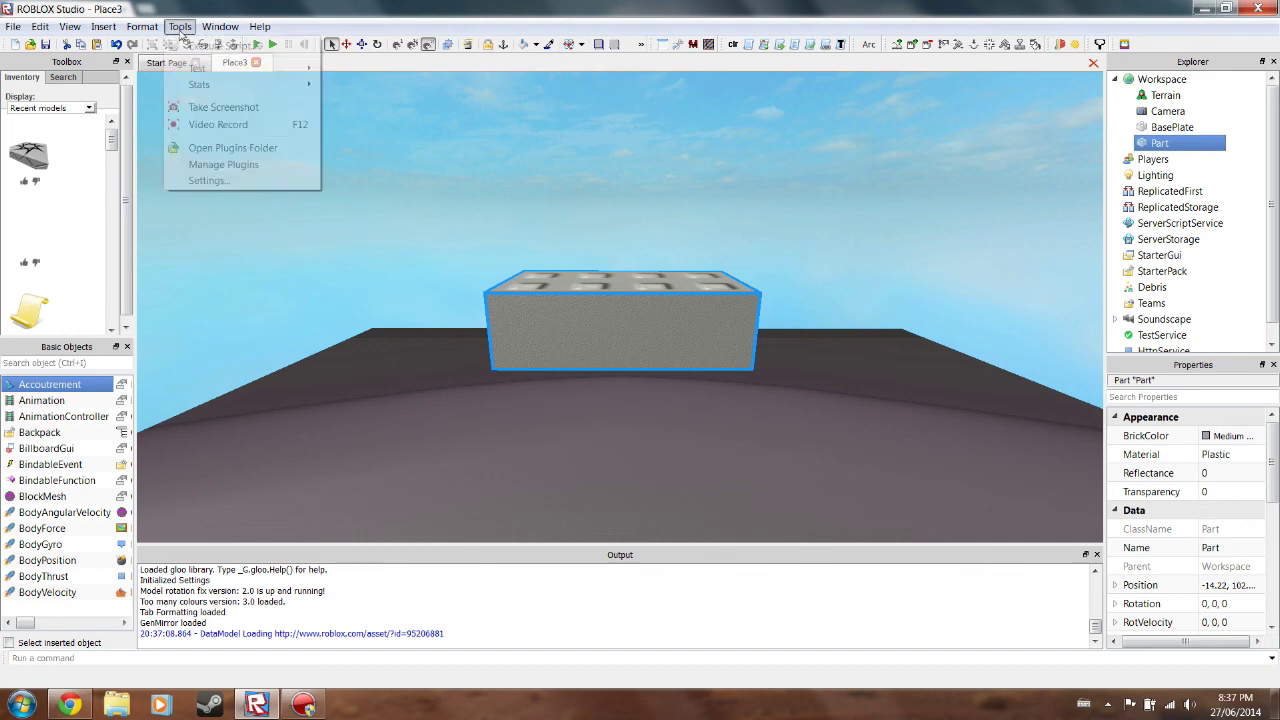
click(232, 153)
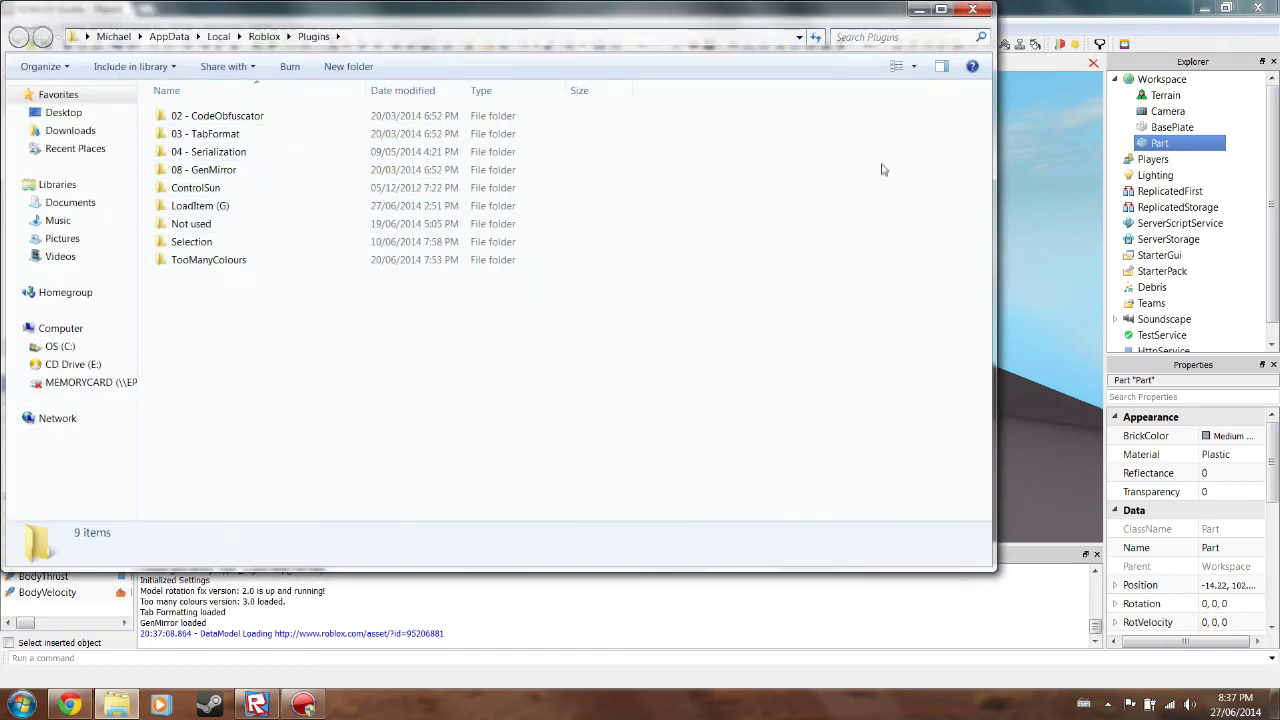
click(972, 9)
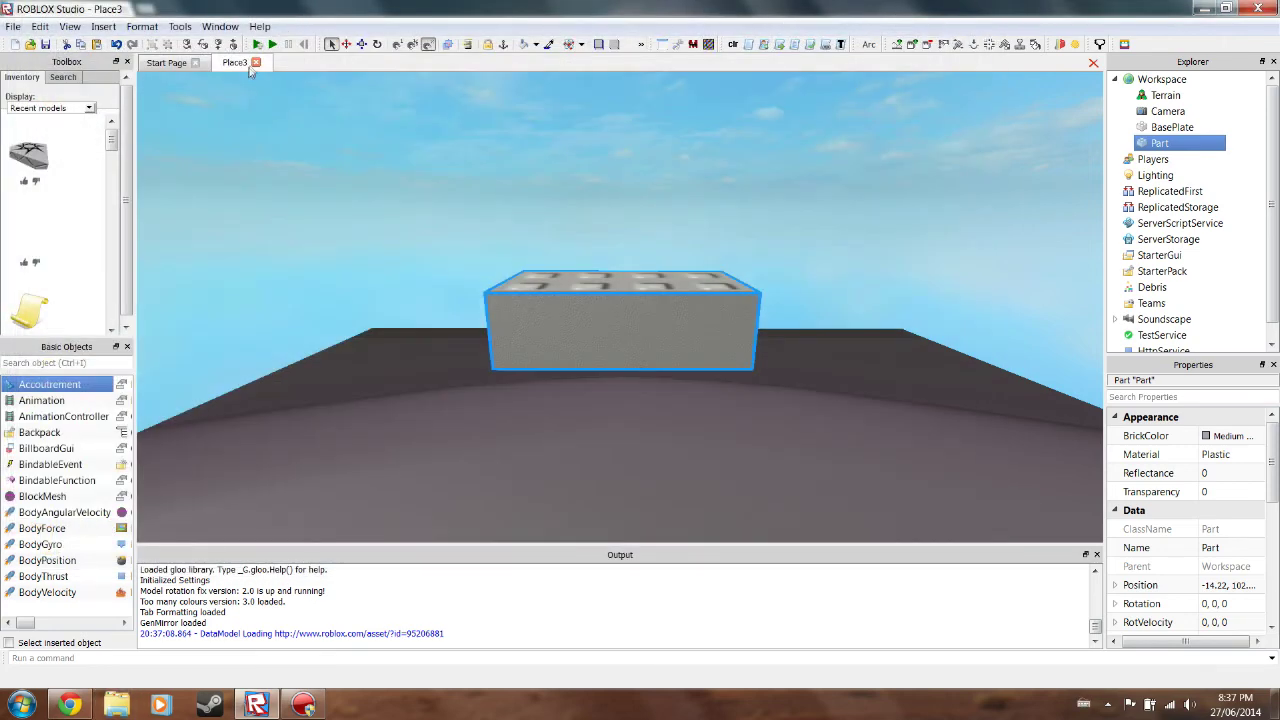
Close the second Baseplate place without saving it
right_drag(516, 243, 516, 244)
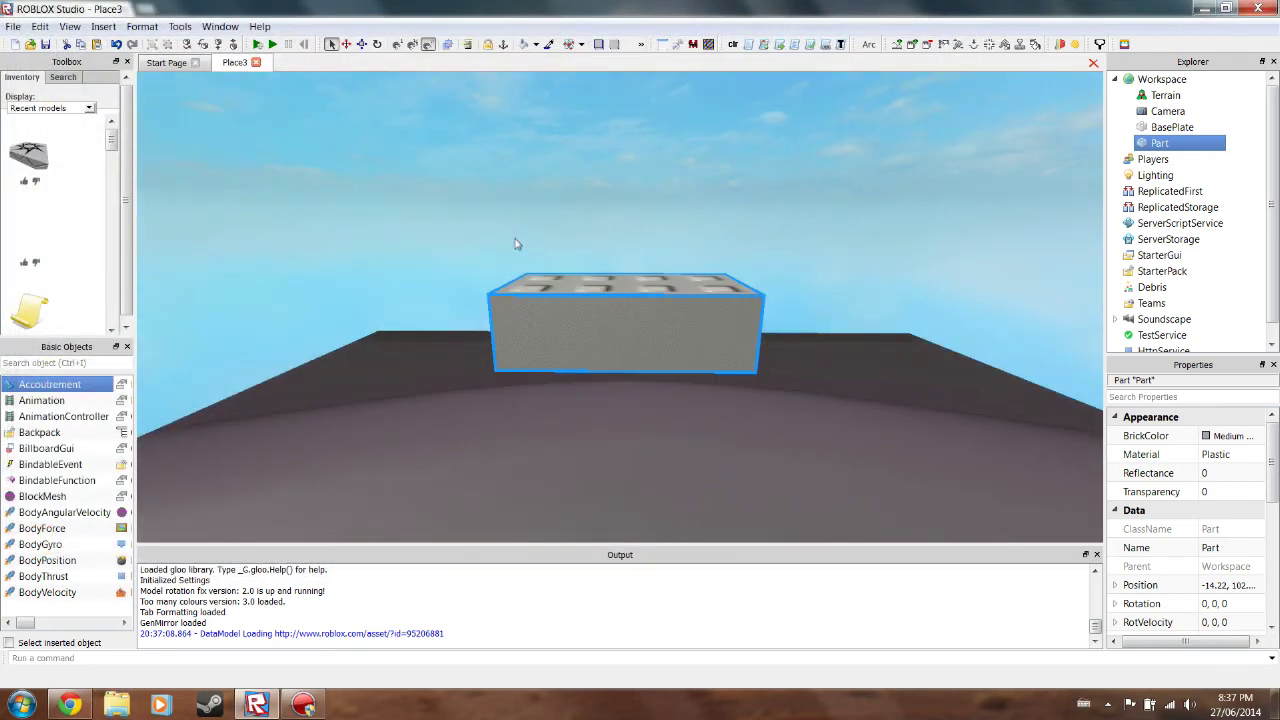
click(255, 62)
click(643, 364)
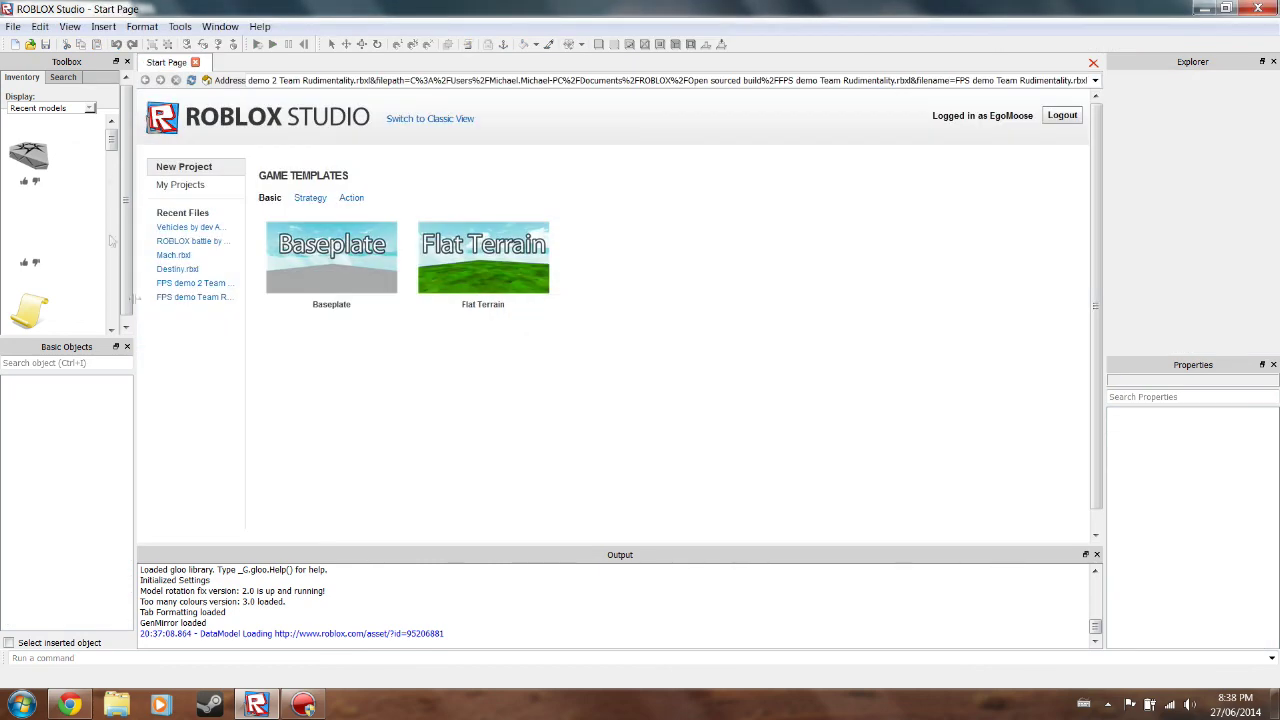
Open the plugins folder from the start page and go up to its parent Roblox folder
click(180, 26)
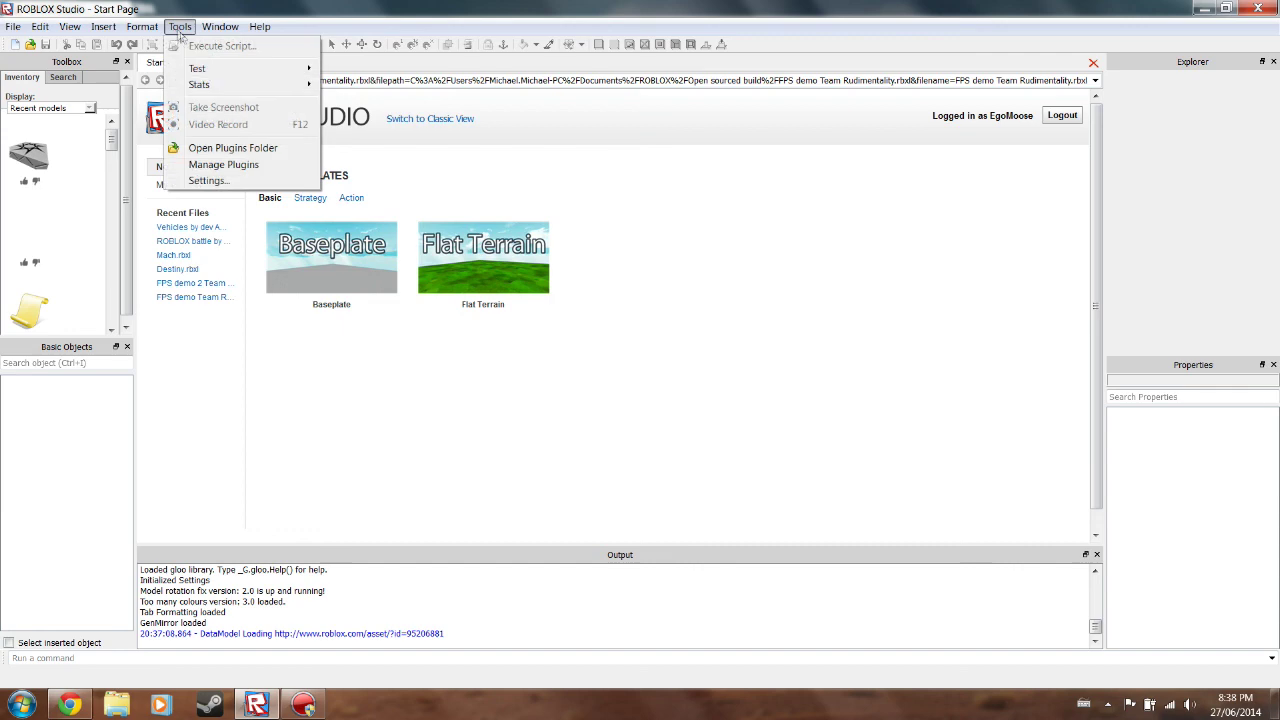
click(249, 150)
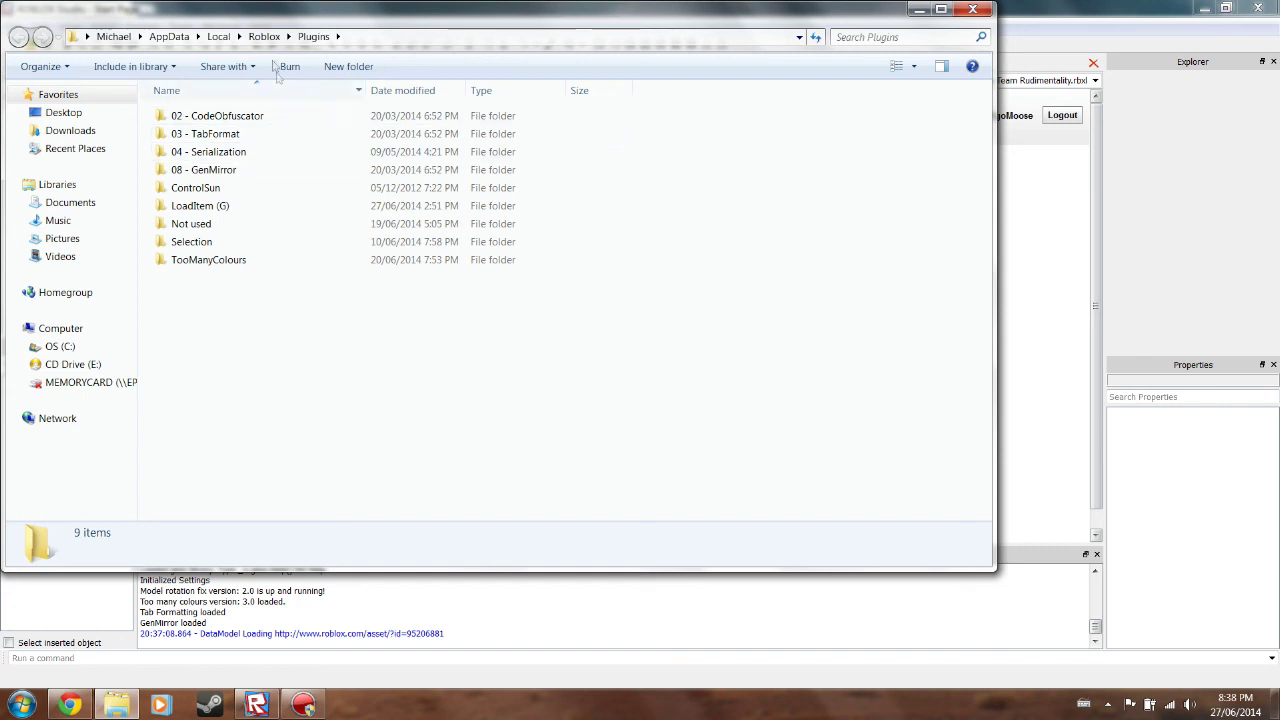
click(264, 36)
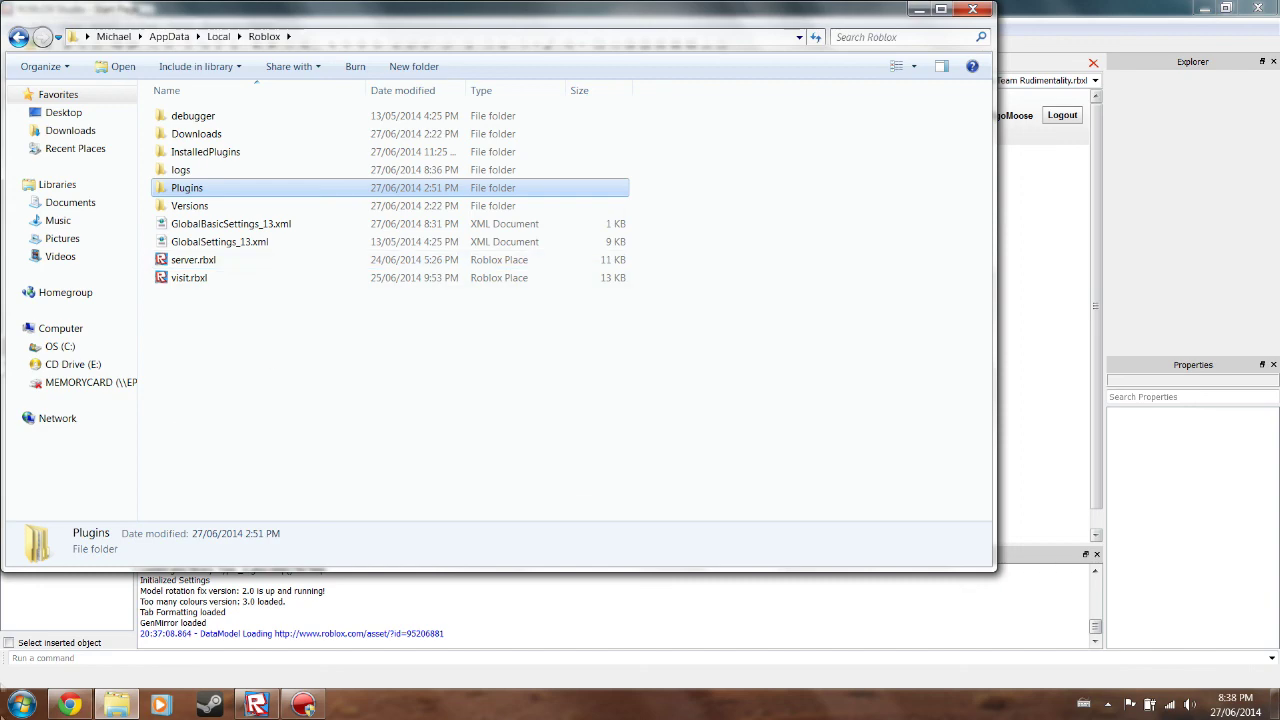
Open the %appdata% folder through the Windows program search
click(24, 702)
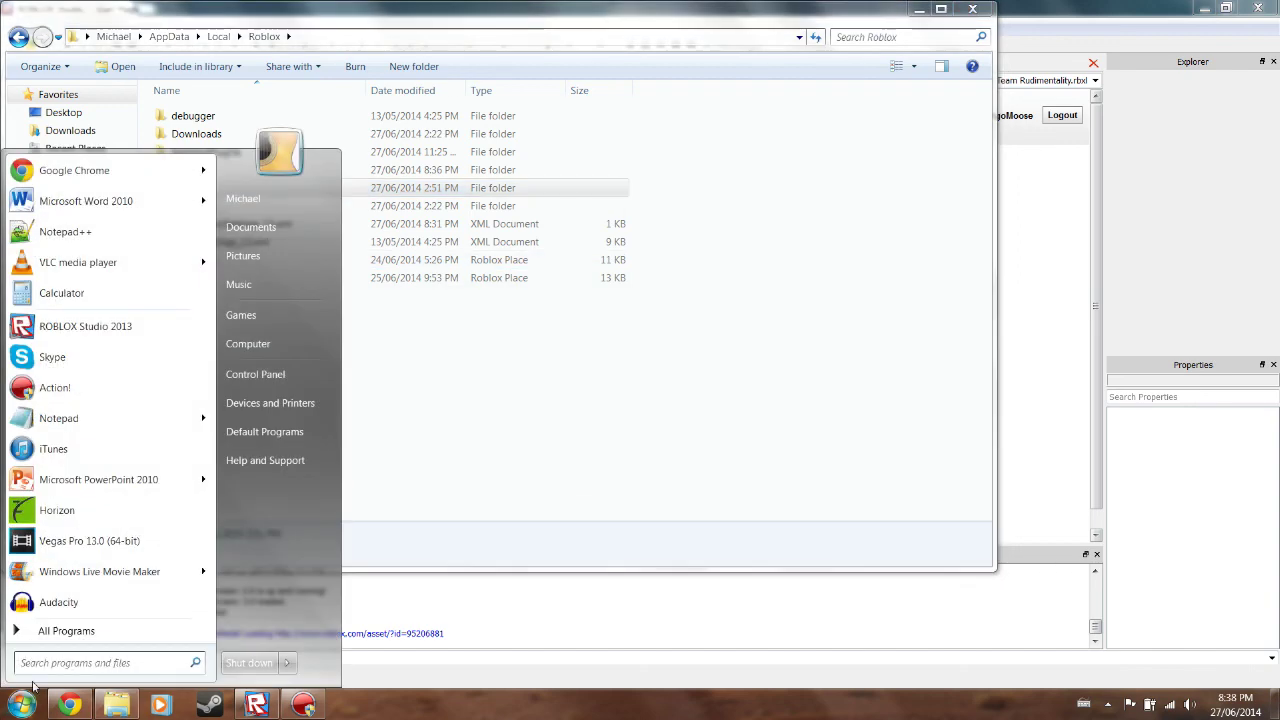
text(%appdata%)
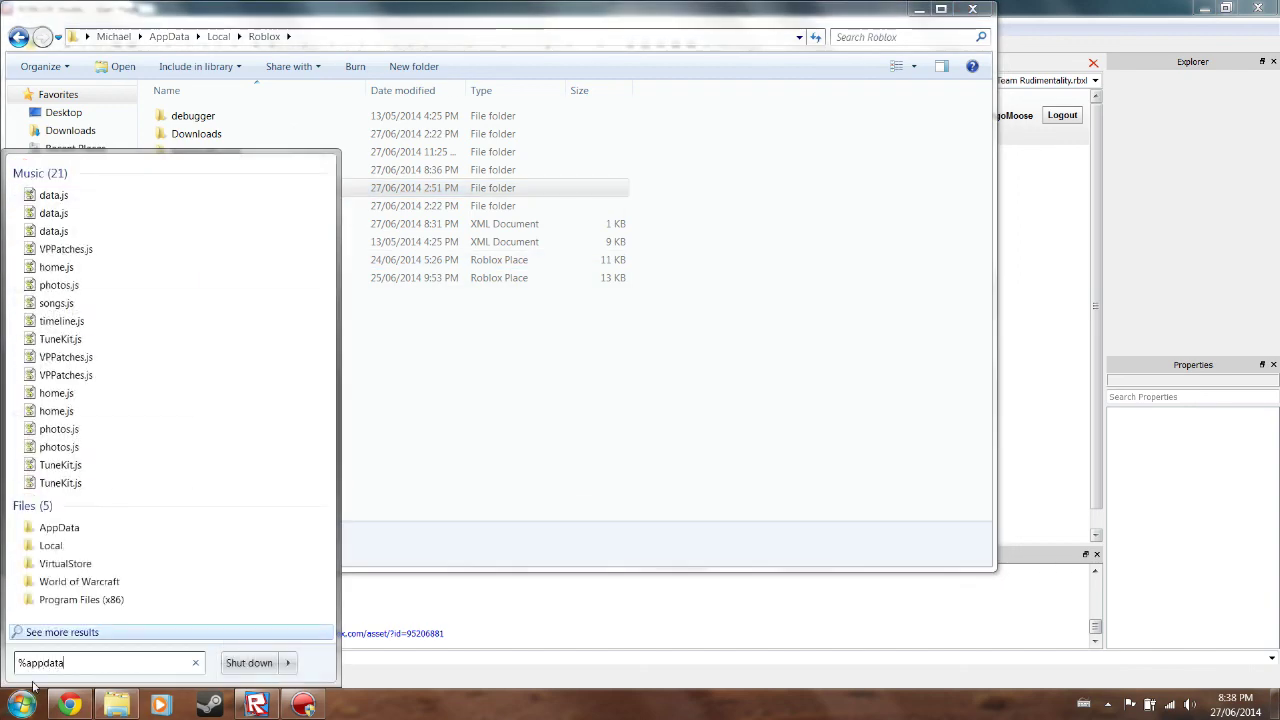
key(Return)
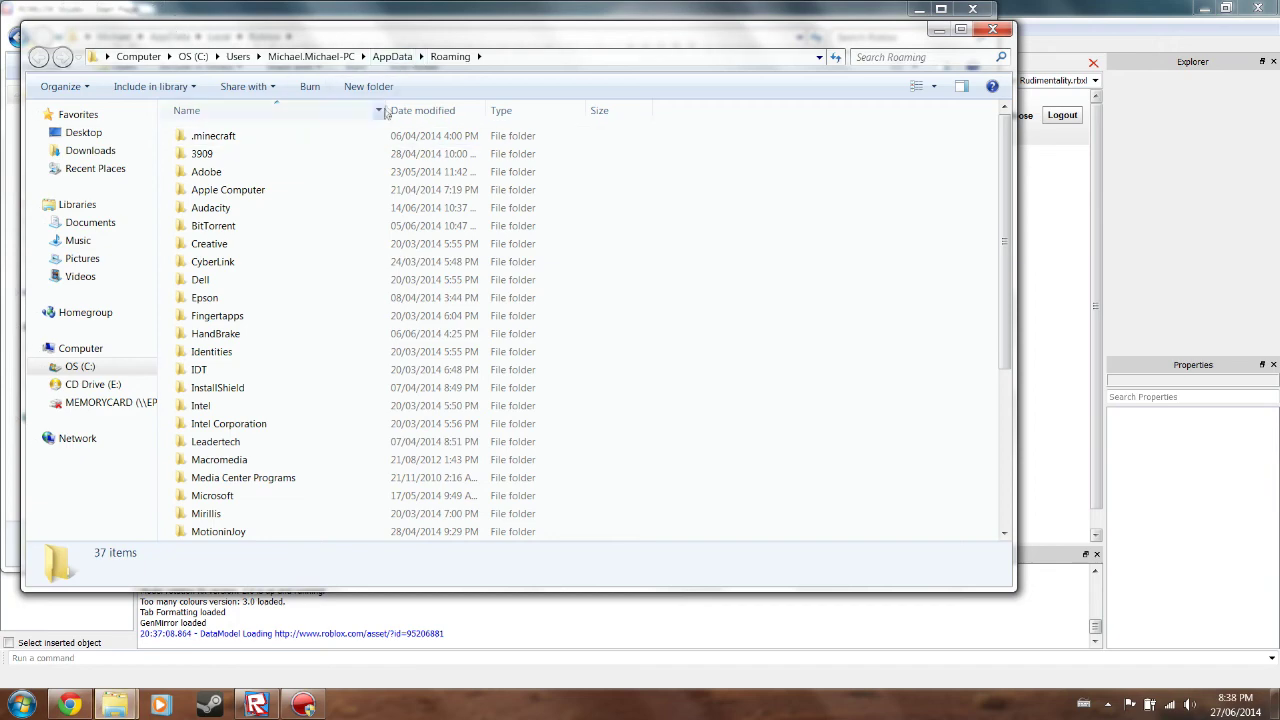
Go from the Roaming folder to AppData's Local folder and open Roblox, then its Versions folder
click(393, 57)
double_click(215, 142)
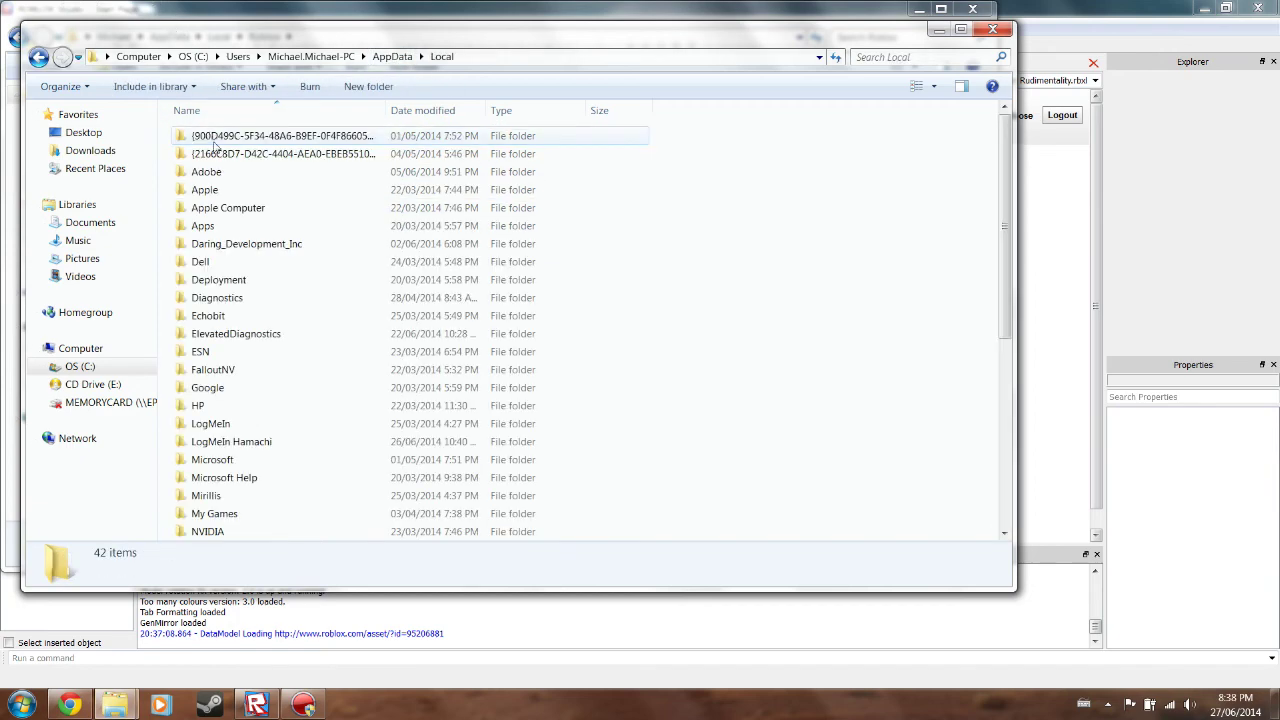
scroll(300, 330, down, 7)
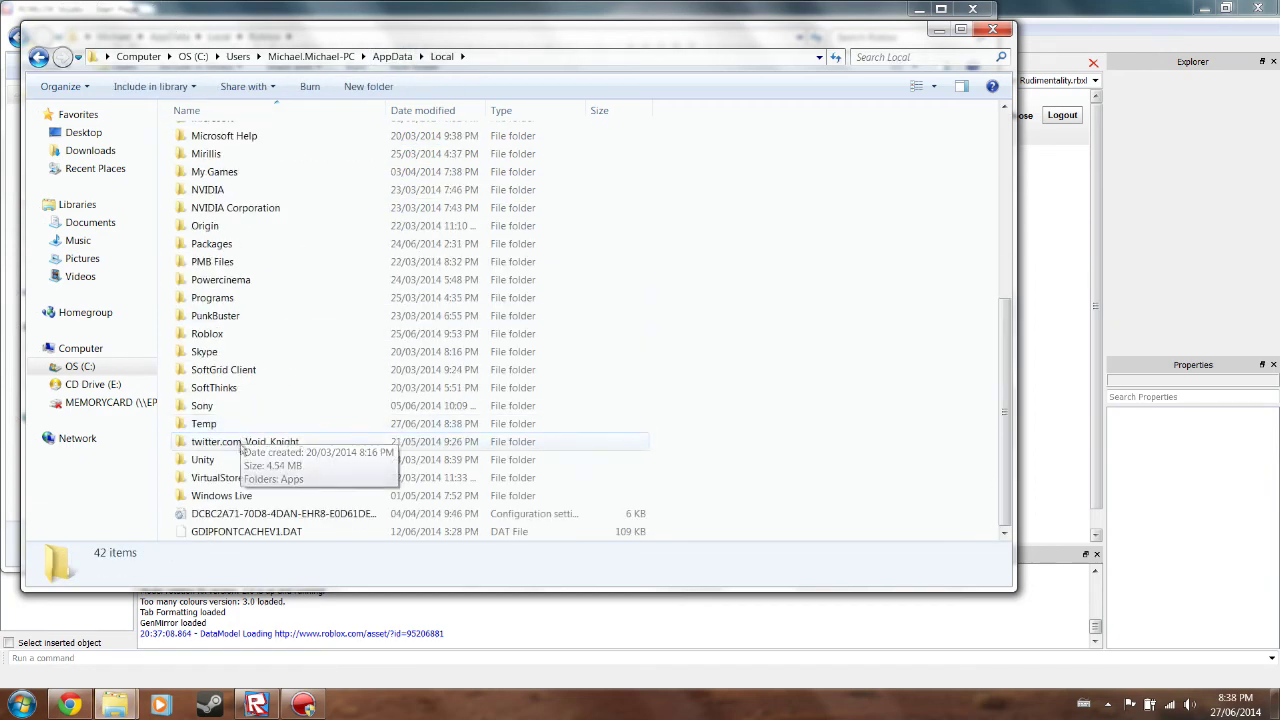
double_click(210, 334)
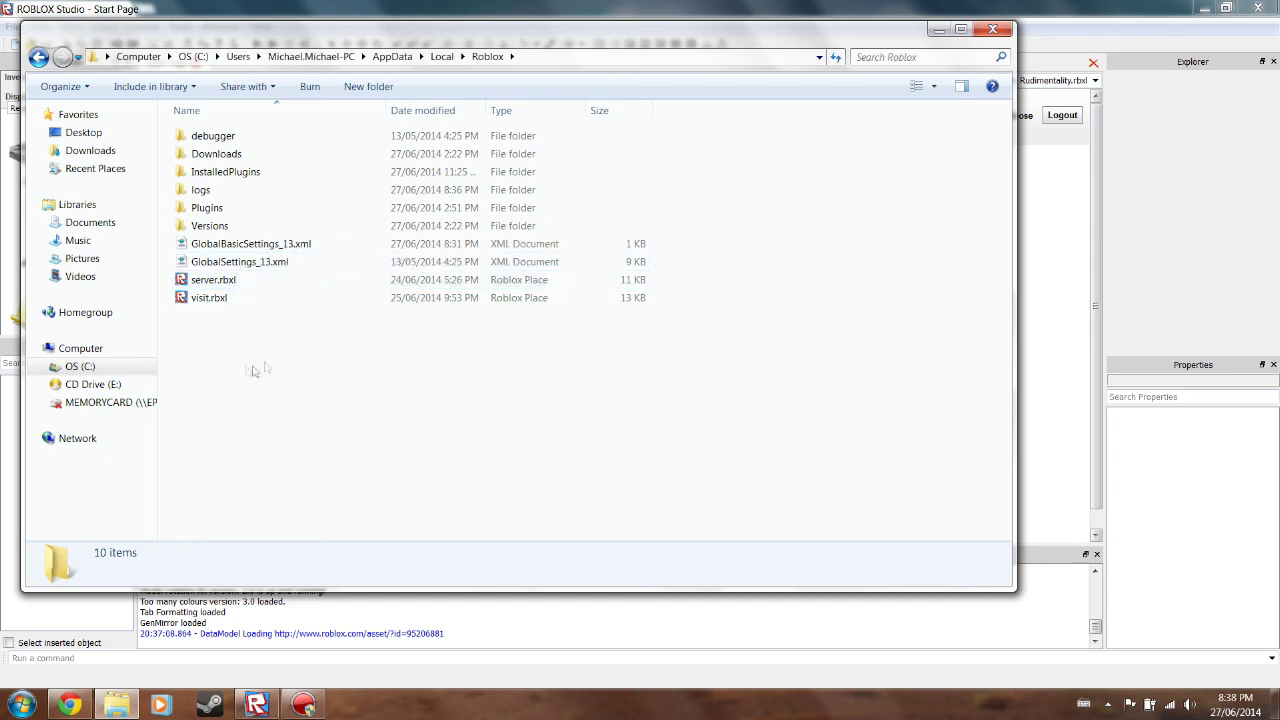
double_click(209, 226)
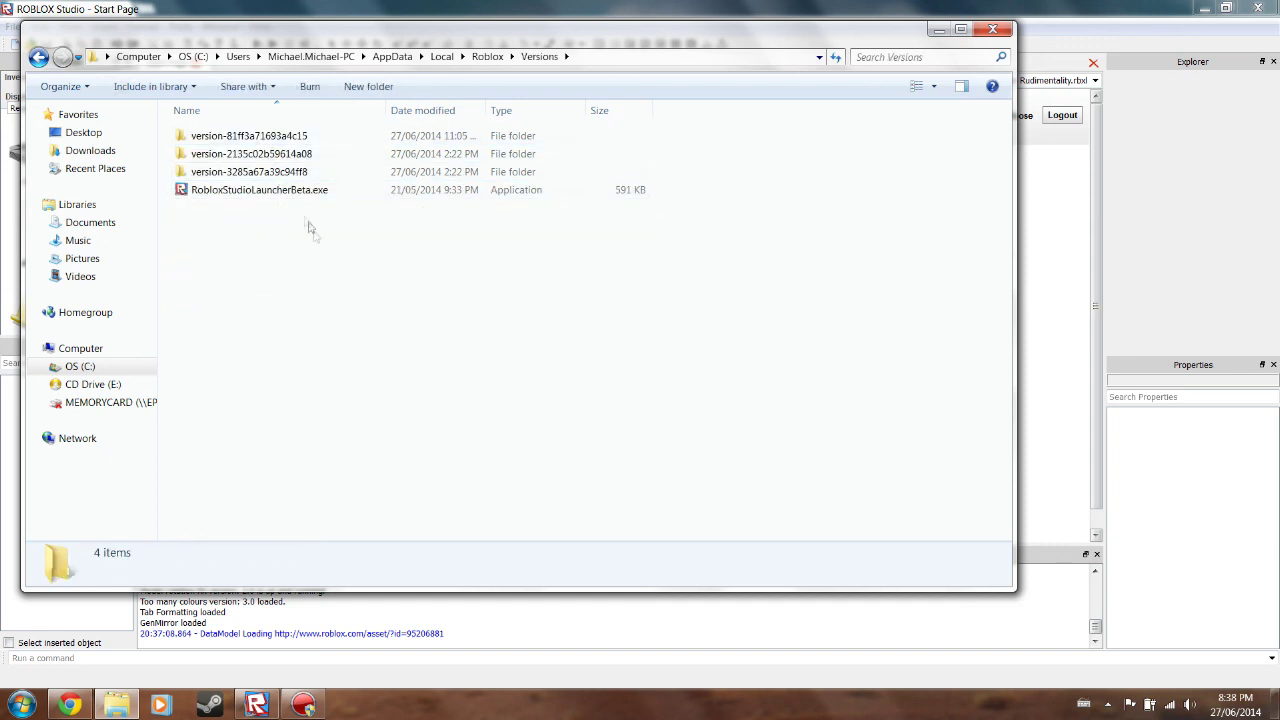
Open the version-81ff3a71693a4c15 folder and examine its Roblox Studio program files
drag(349, 277, 200, 124)
click(346, 325)
double_click(284, 138)
scroll(320, 305, down, 3)
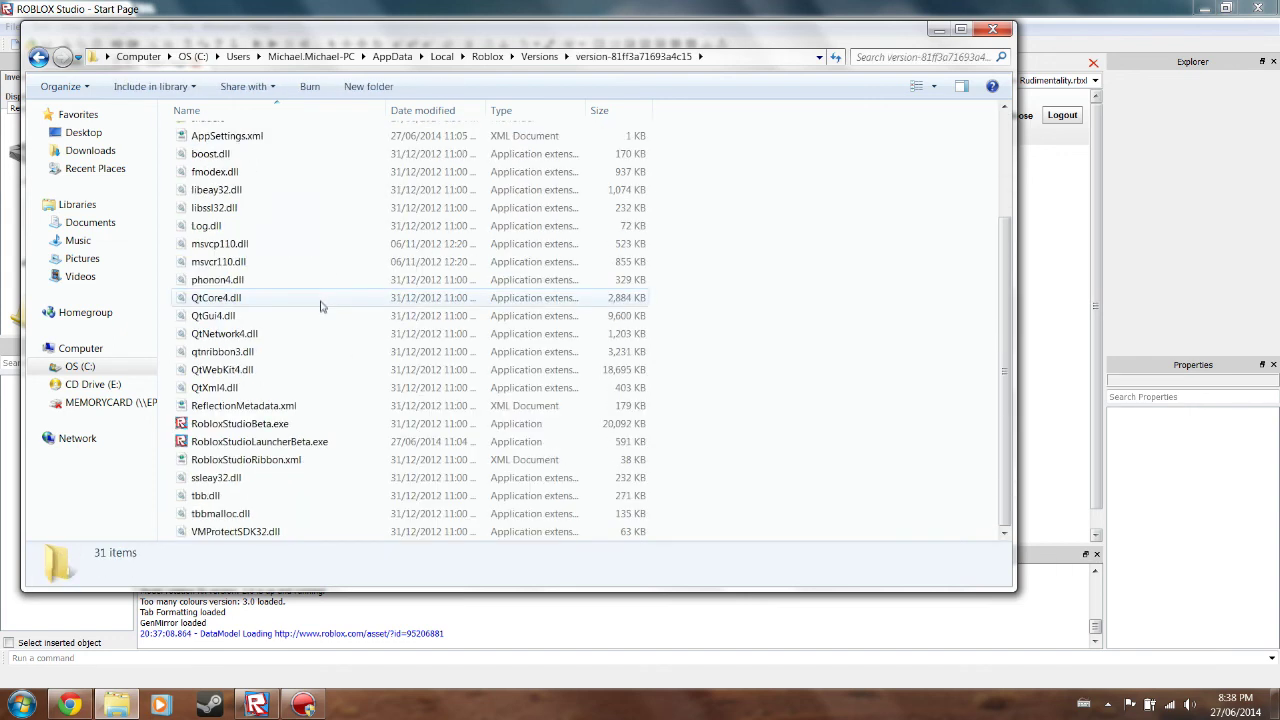
click(270, 424)
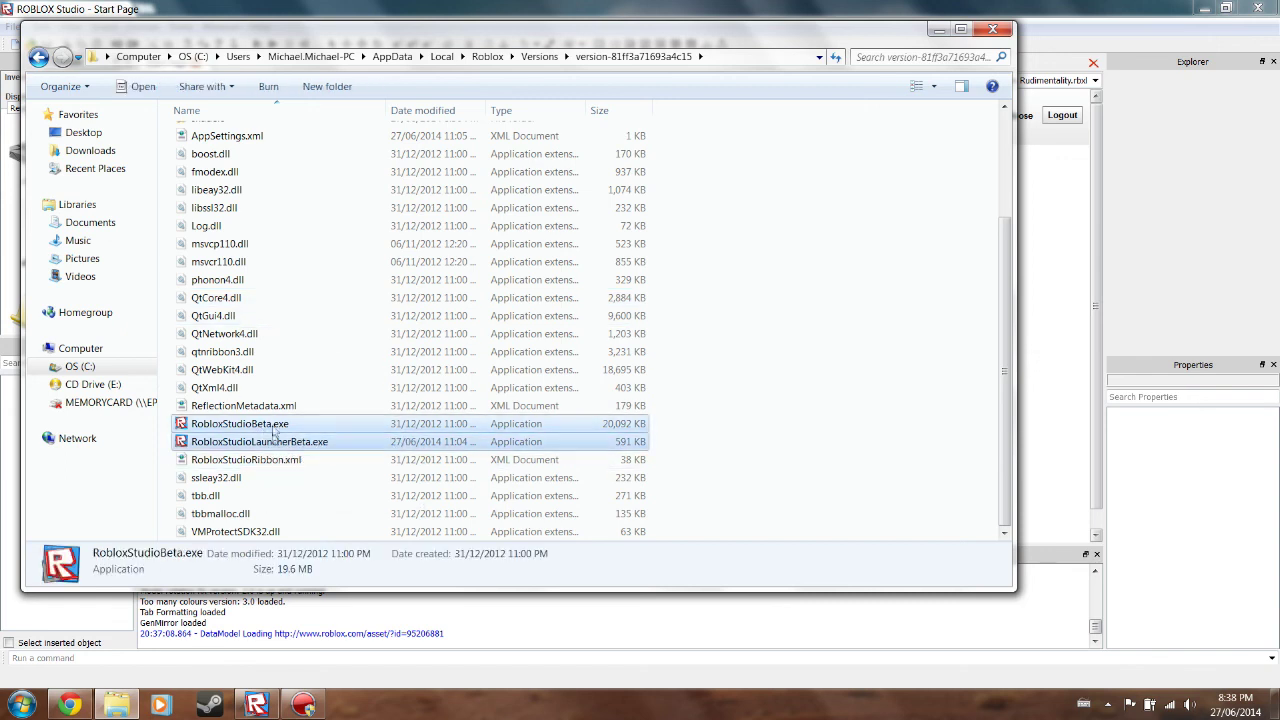
click(222, 370)
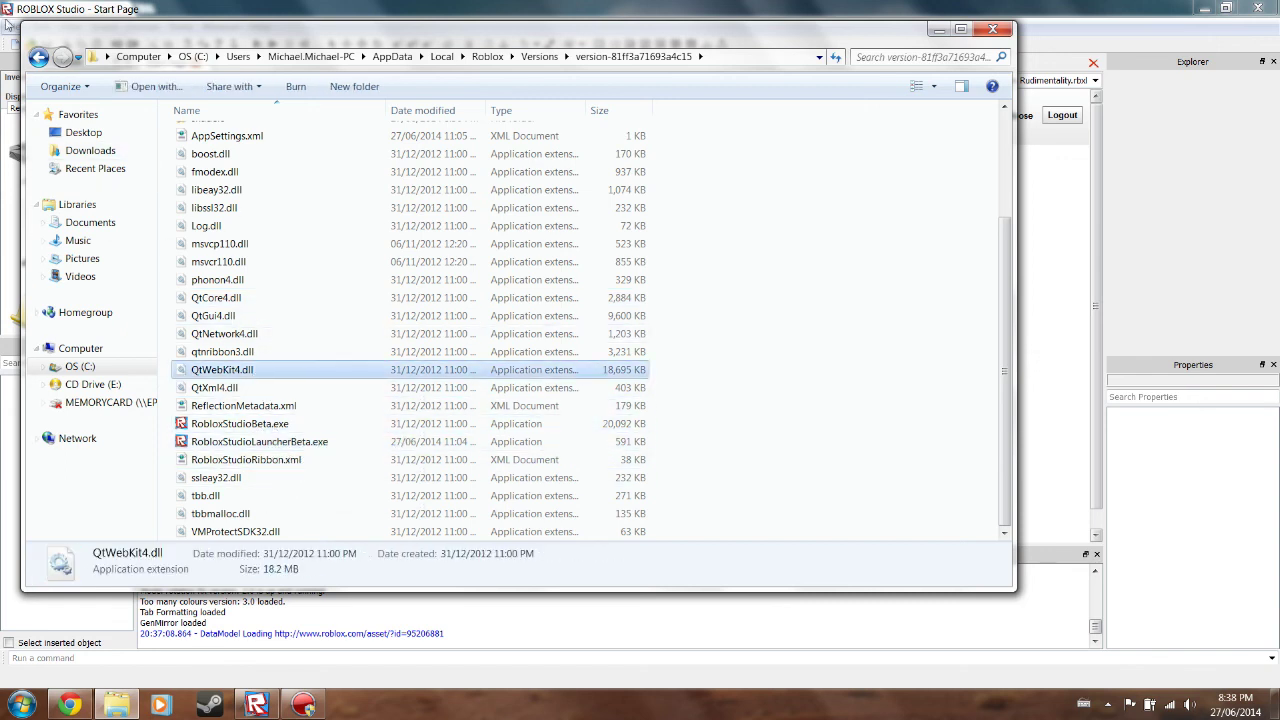
Examine the contents of the version-2135c02b59614a08 and version-3285a67a39c94ff8 folders and return to the Versions folder
click(38, 57)
double_click(236, 153)
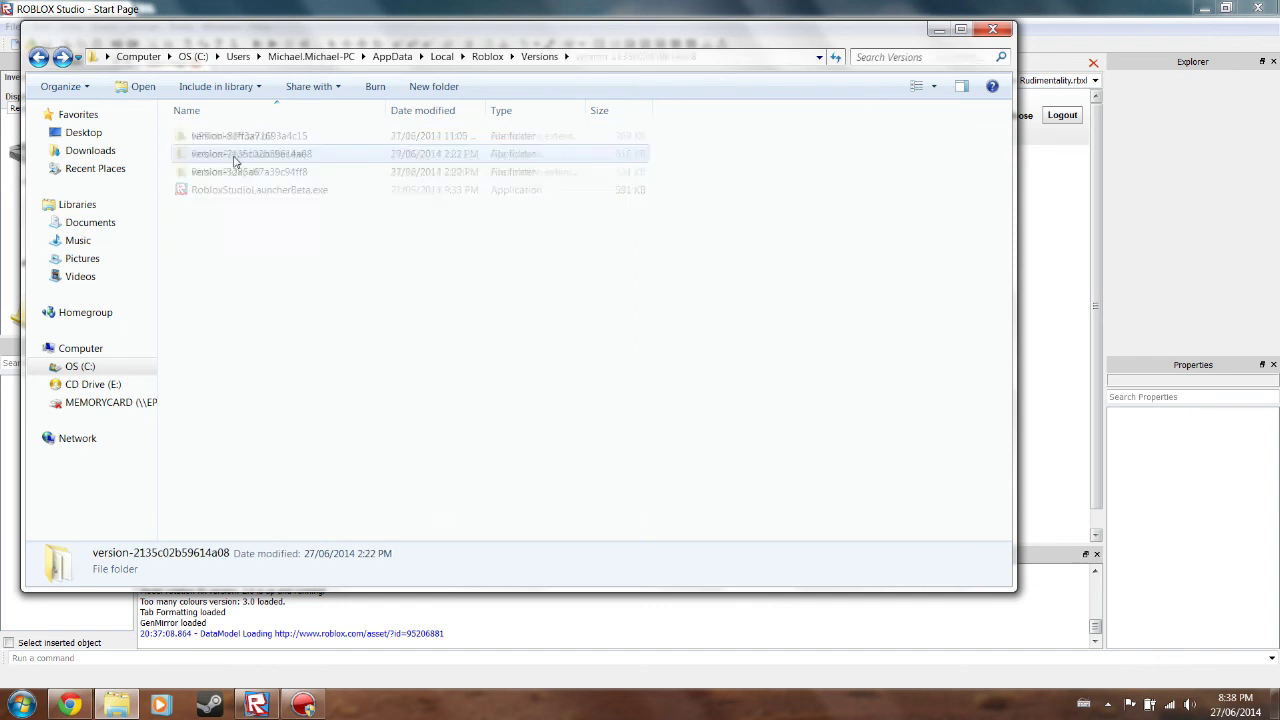
drag(248, 264, 172, 114)
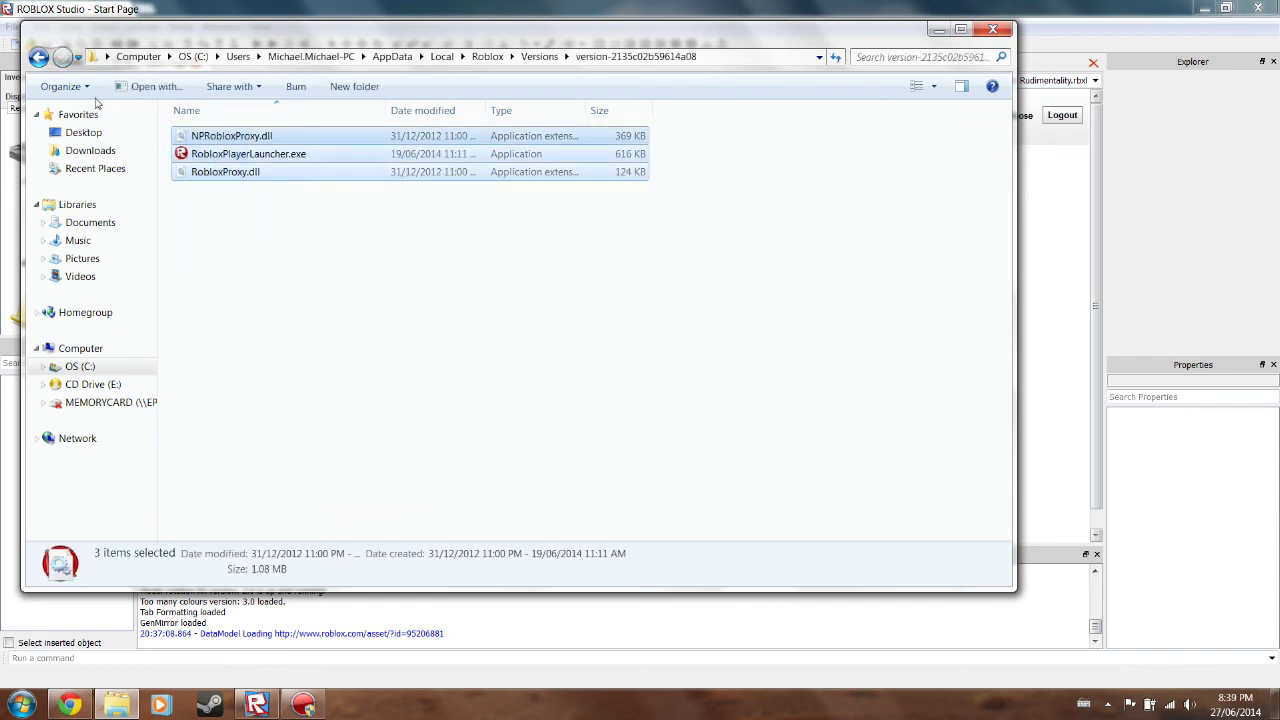
click(38, 57)
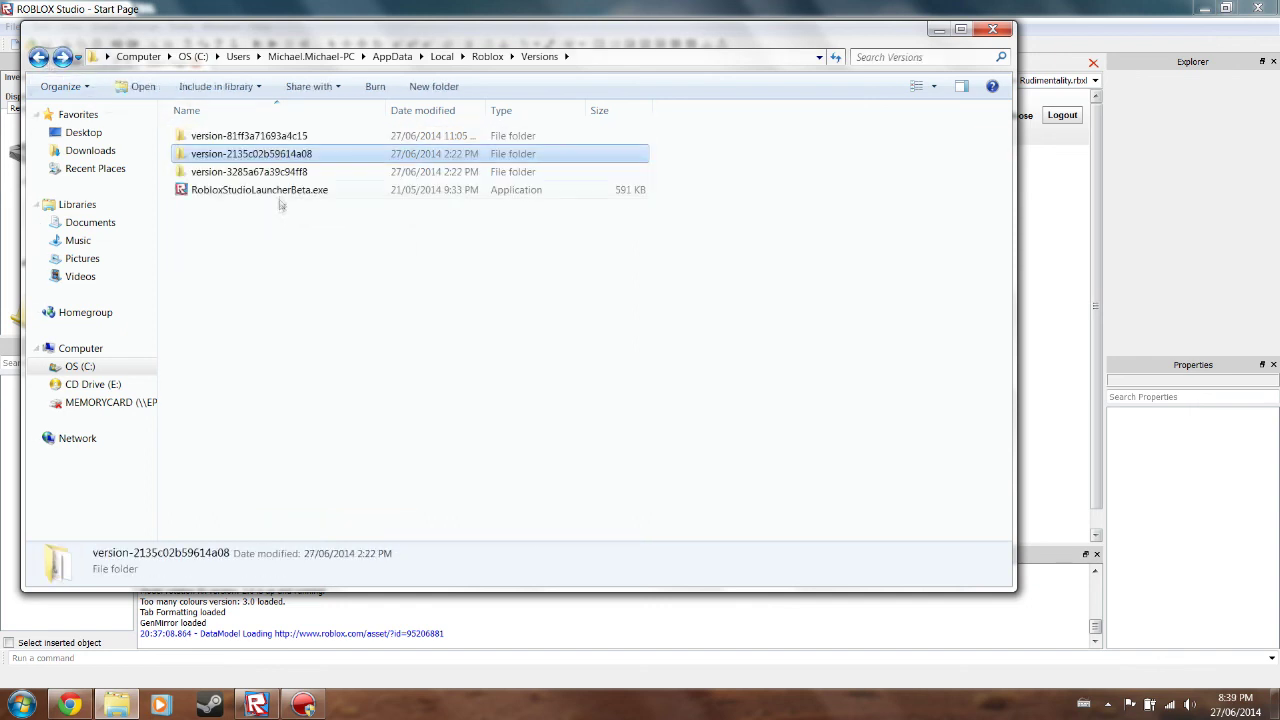
click(277, 172)
double_click(277, 172)
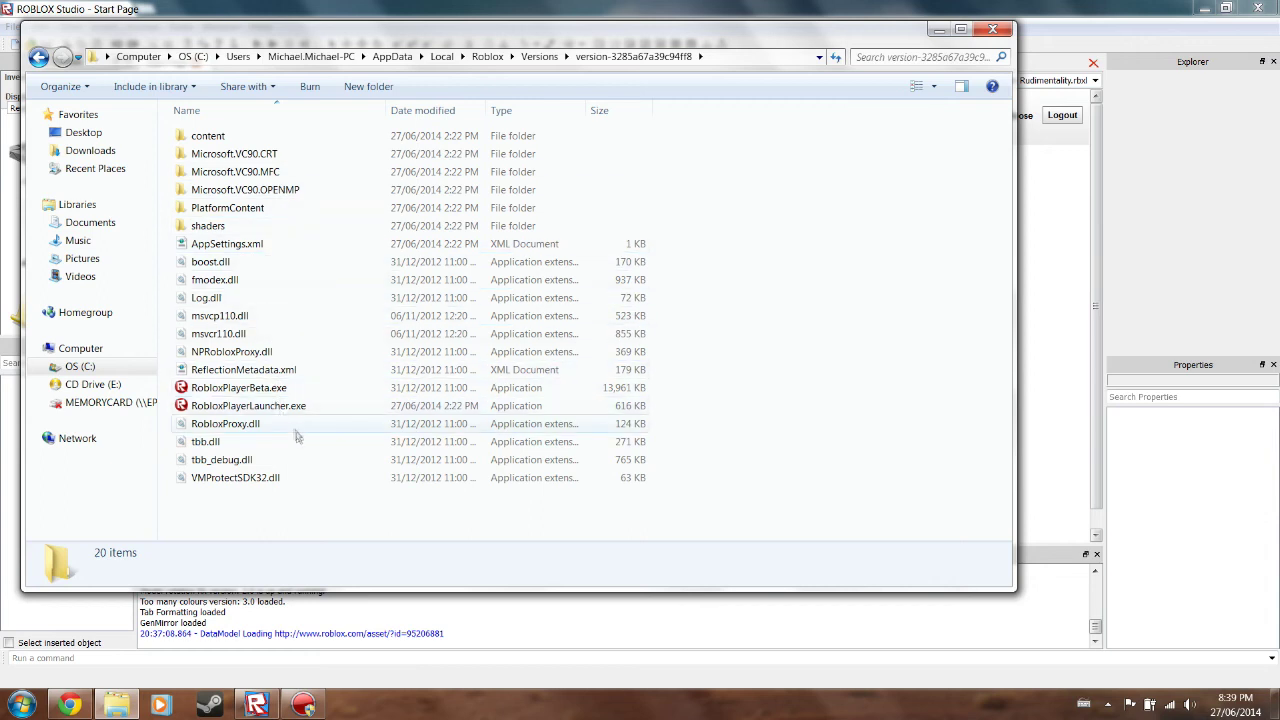
click(38, 57)
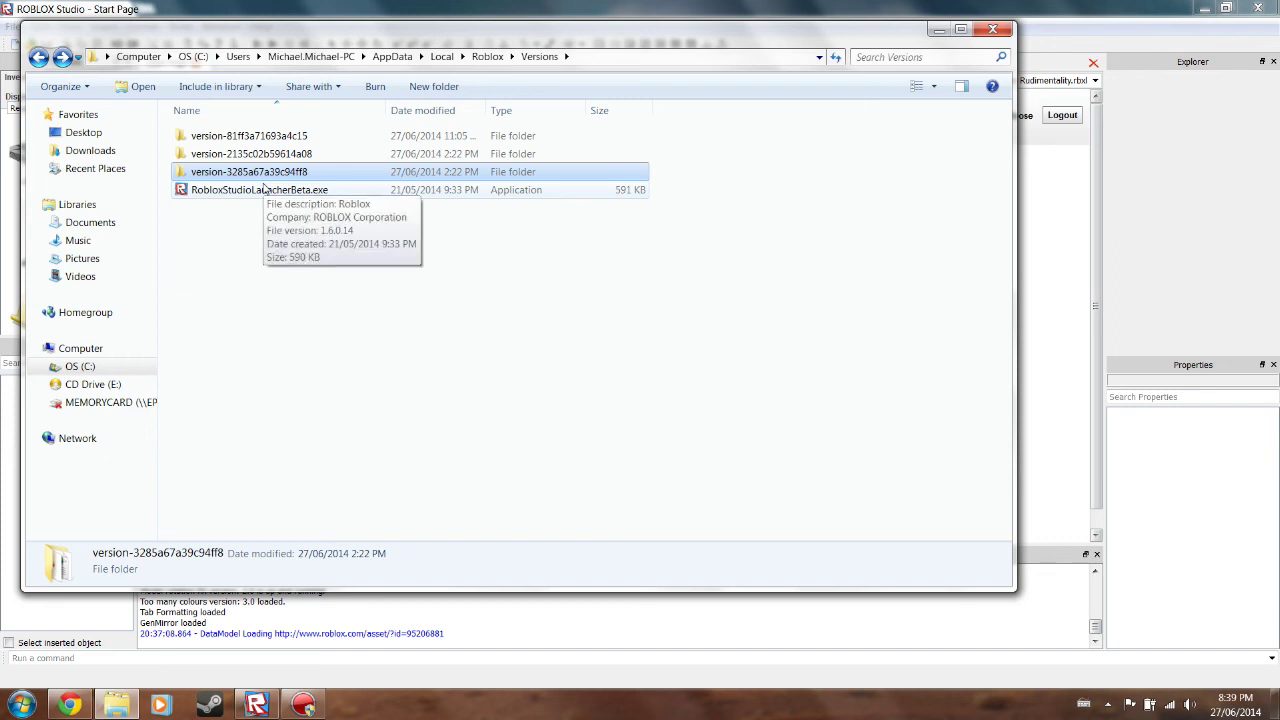
Open the shaders folder inside version-81ff3a71693a4c15
double_click(240, 135)
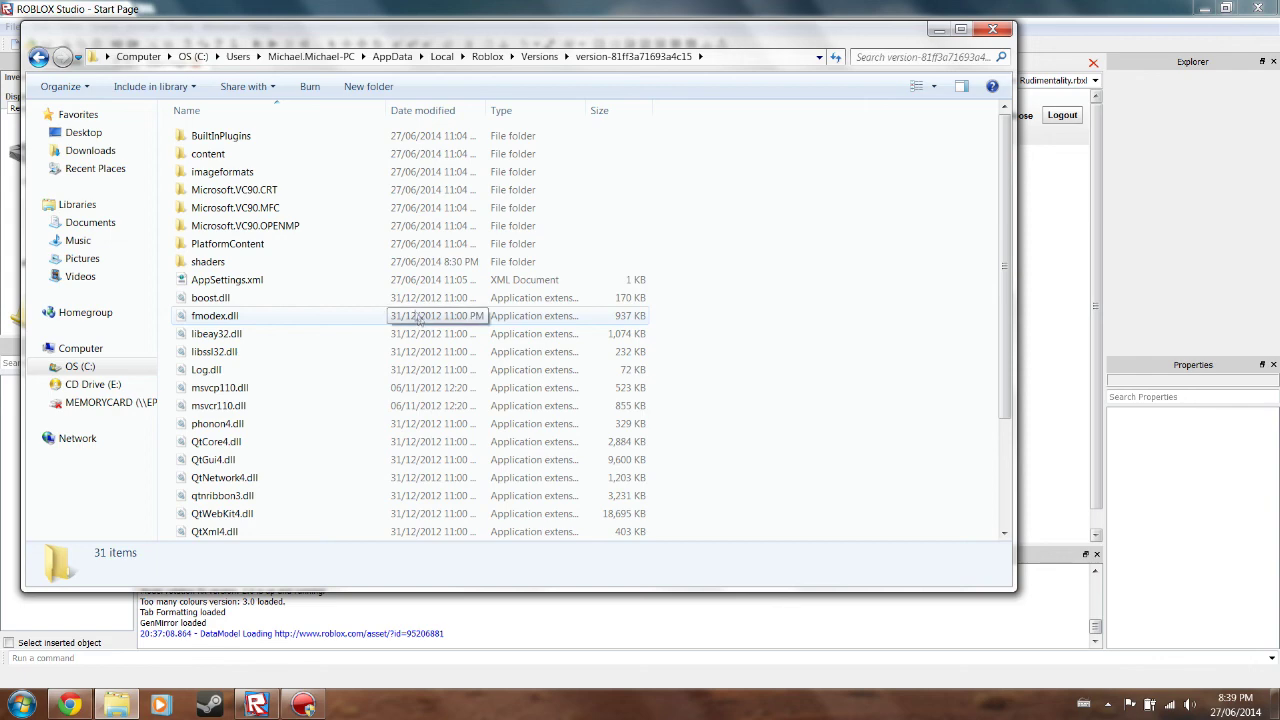
scroll(420, 410, down, 3)
scroll(427, 419, up, 3)
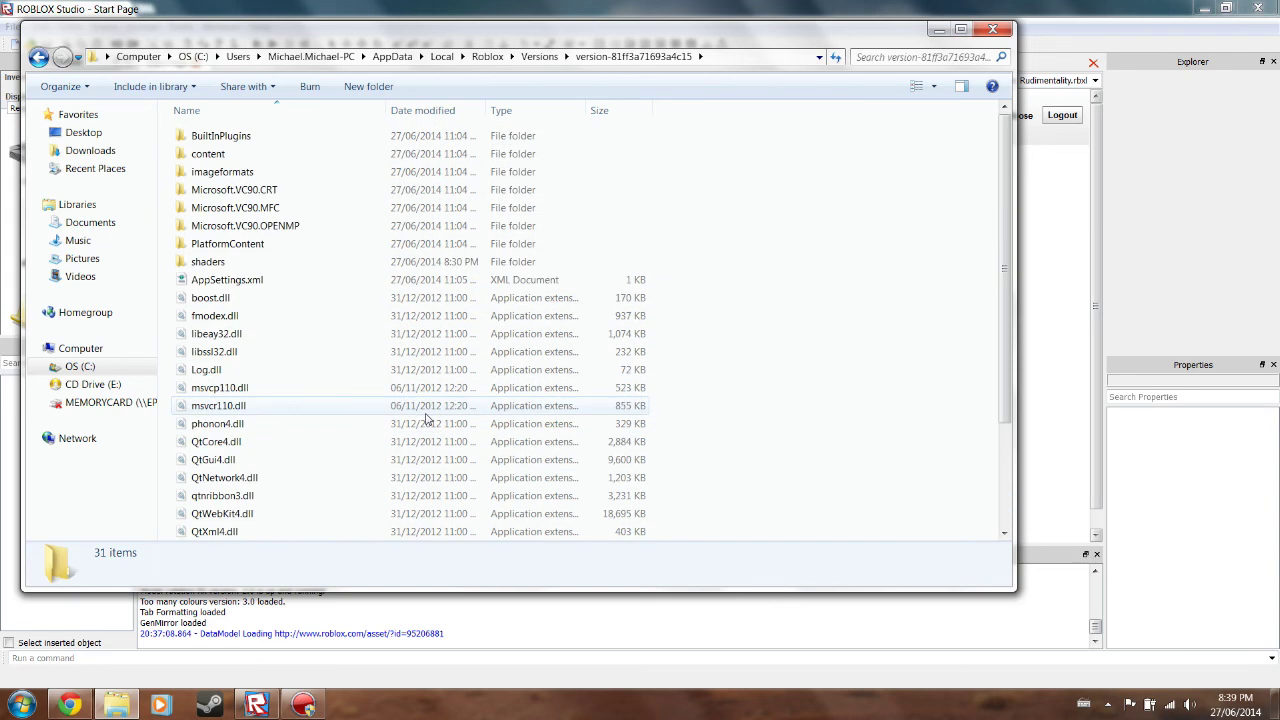
double_click(210, 264)
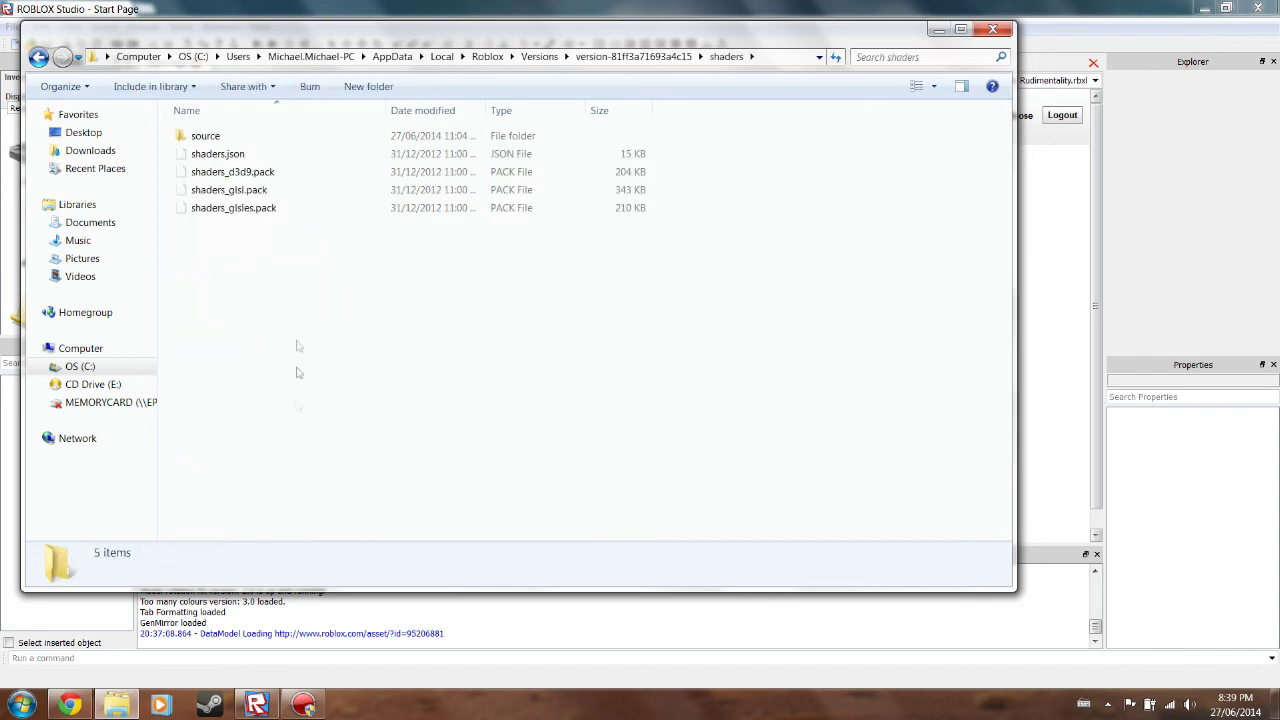
Copy shaders.json to the desktop as a backup and place the copy in the desktop's upper-right corner
right_click(240, 158)
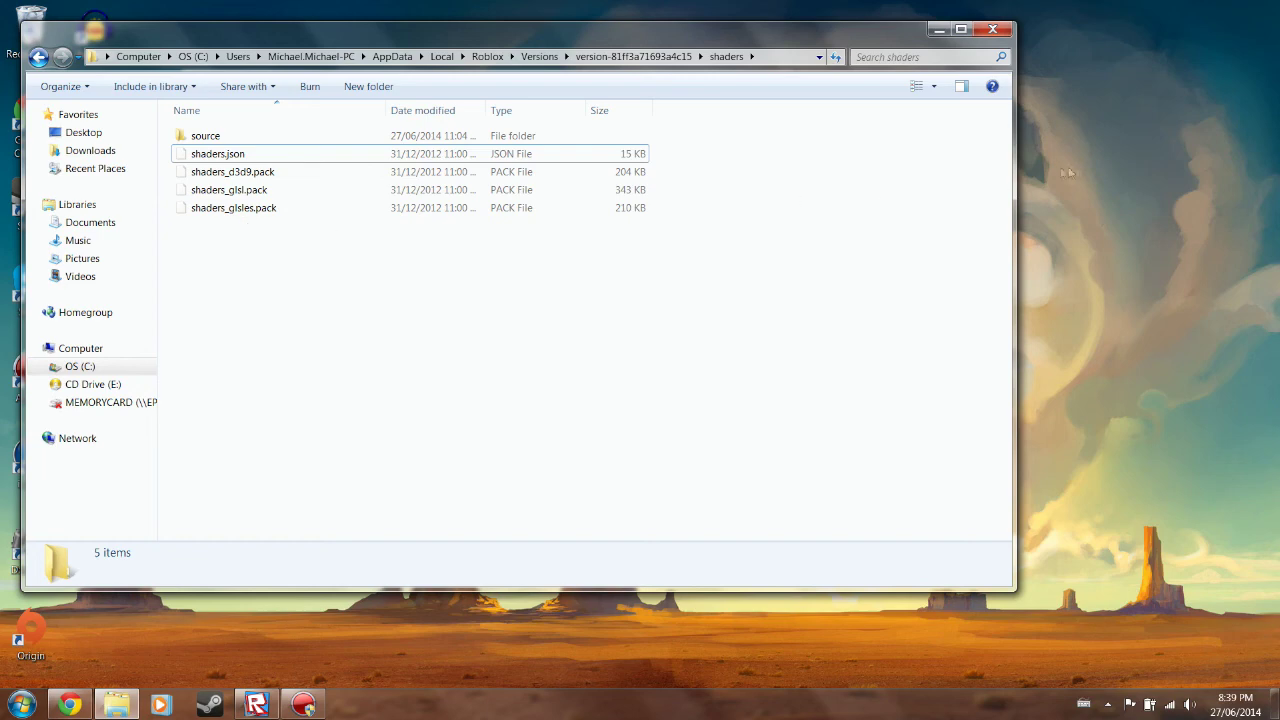
right_click(1068, 172)
click(1140, 229)
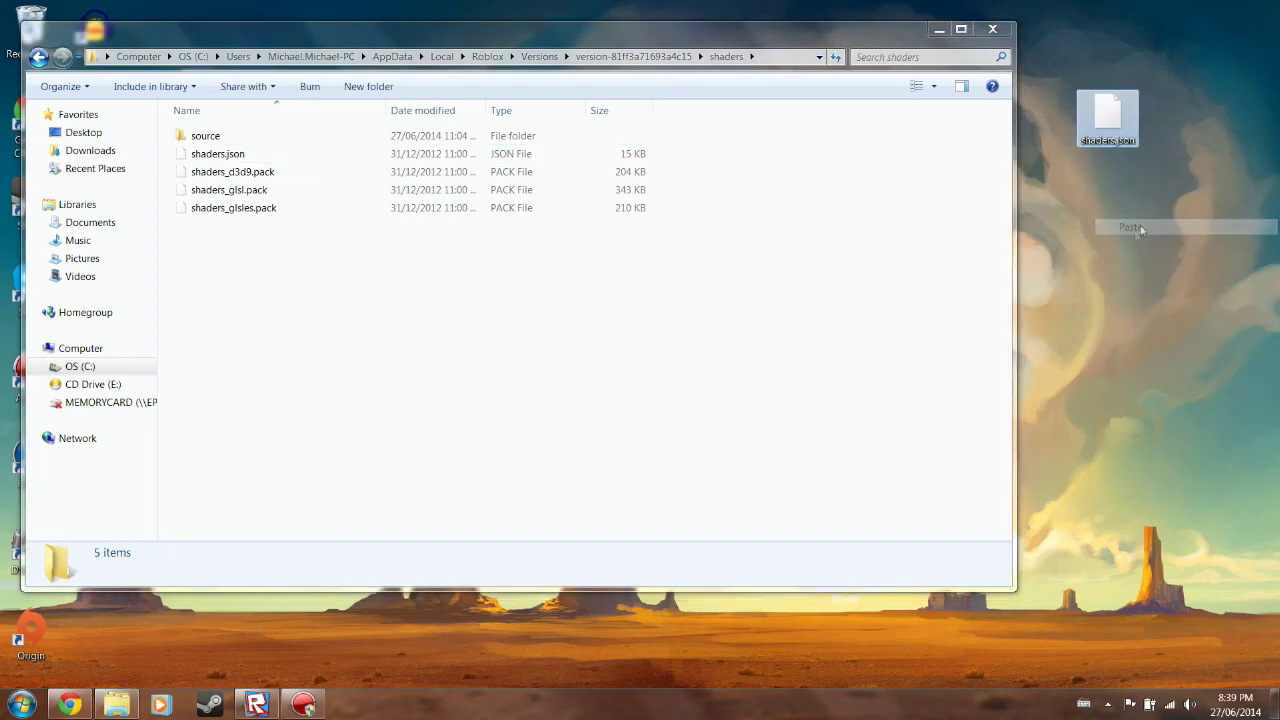
drag(1118, 120, 1238, 38)
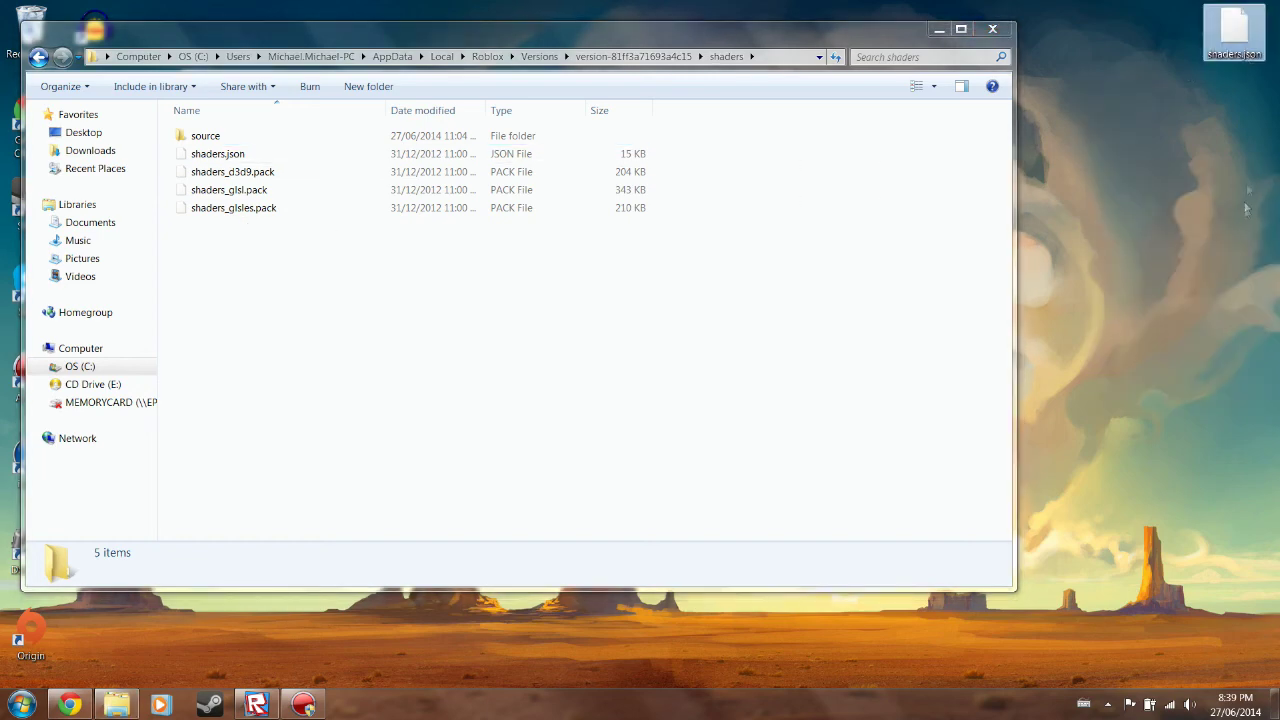
click(1247, 210)
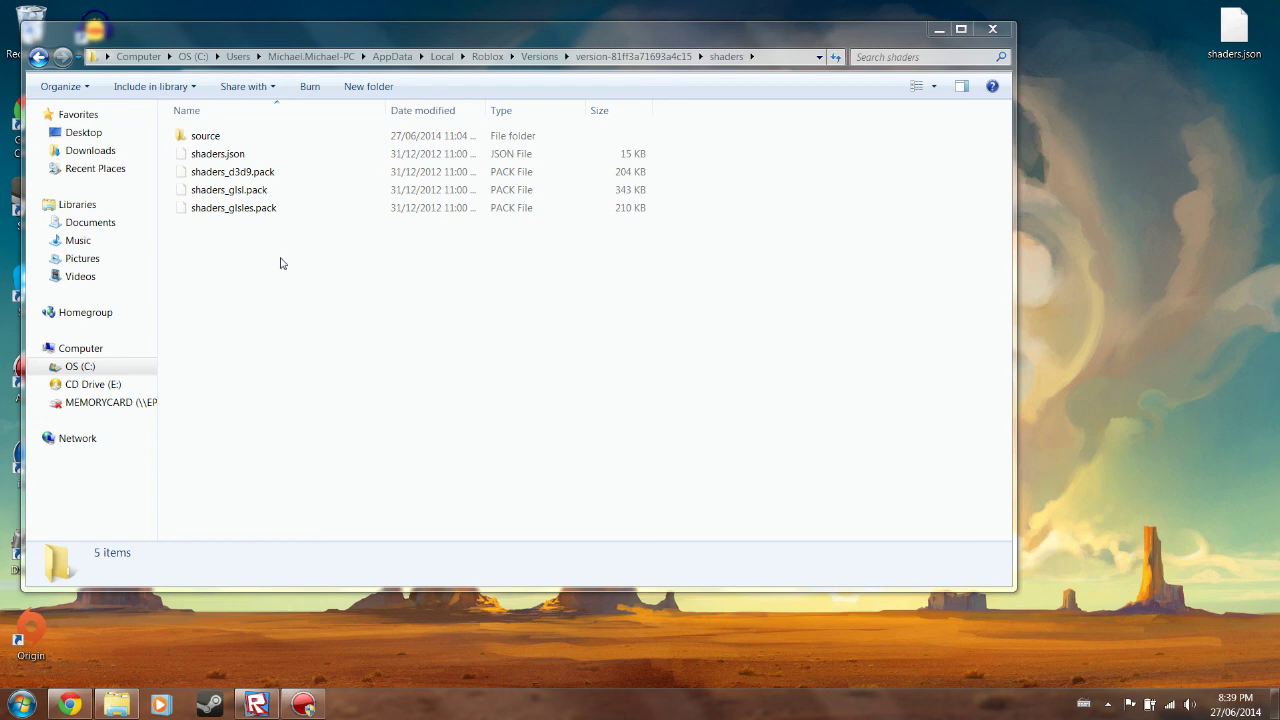
click(1235, 35)
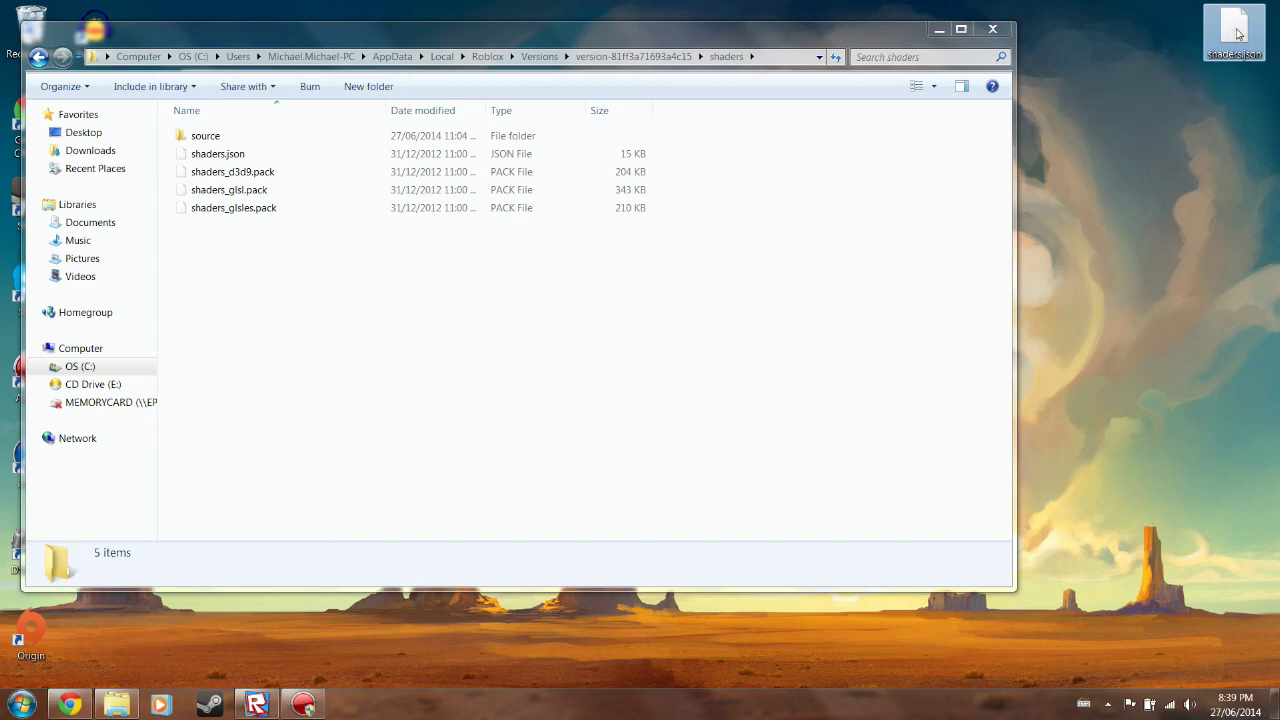
right_click(1238, 35)
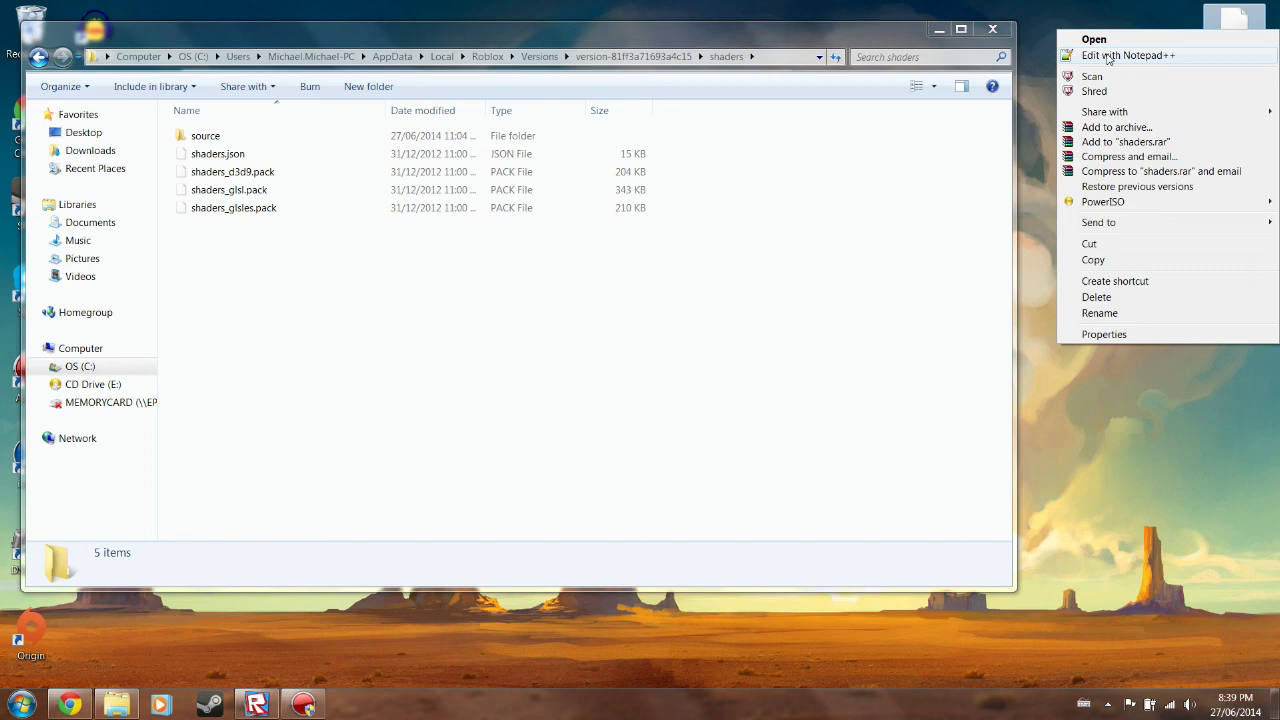
click(767, 323)
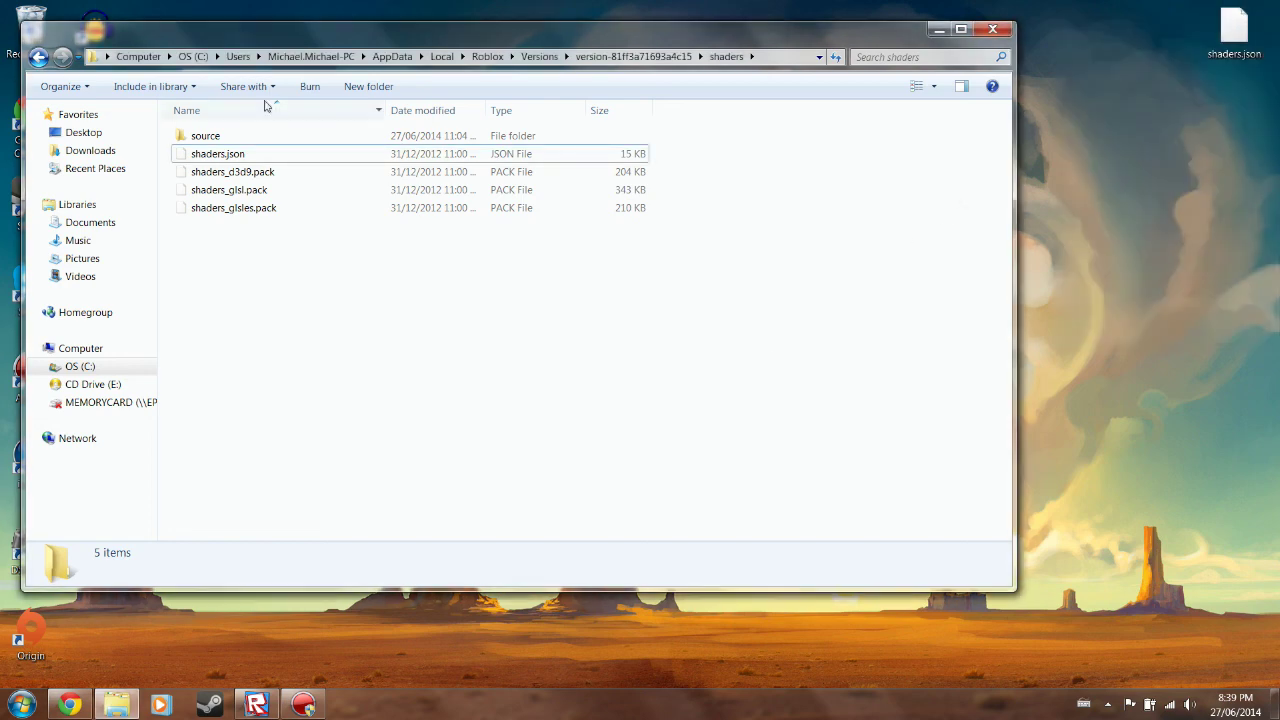
click(5, 710)
click(4, 711)
click(3, 712)
click(60, 418)
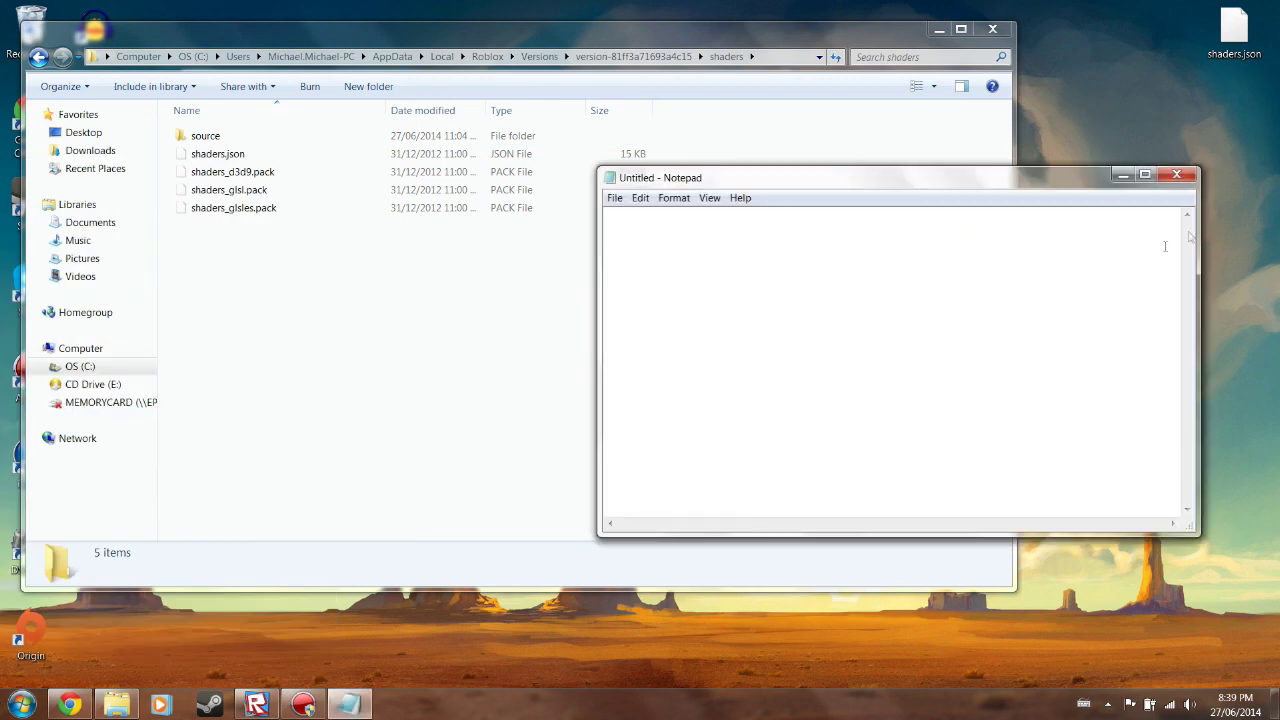
click(1180, 175)
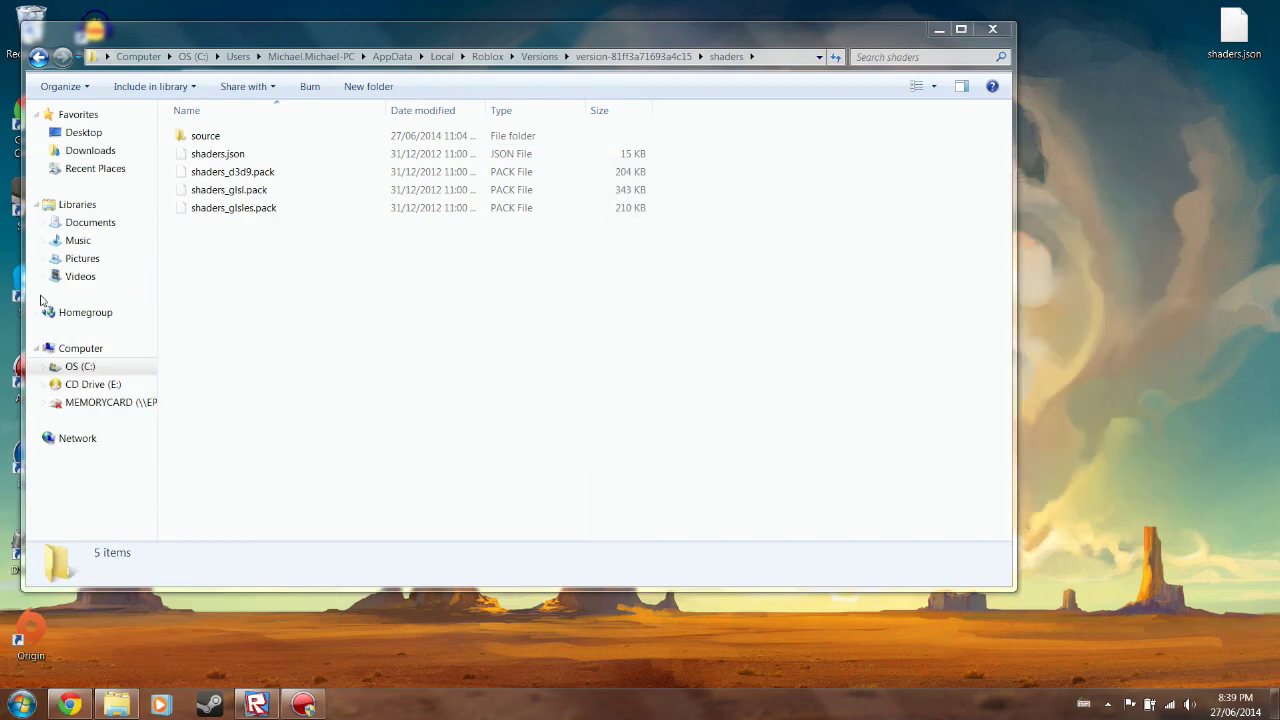
Open the shaders folder's original shaders.json in Notepad++ and minimize the editor
click(215, 156)
right_click(216, 157)
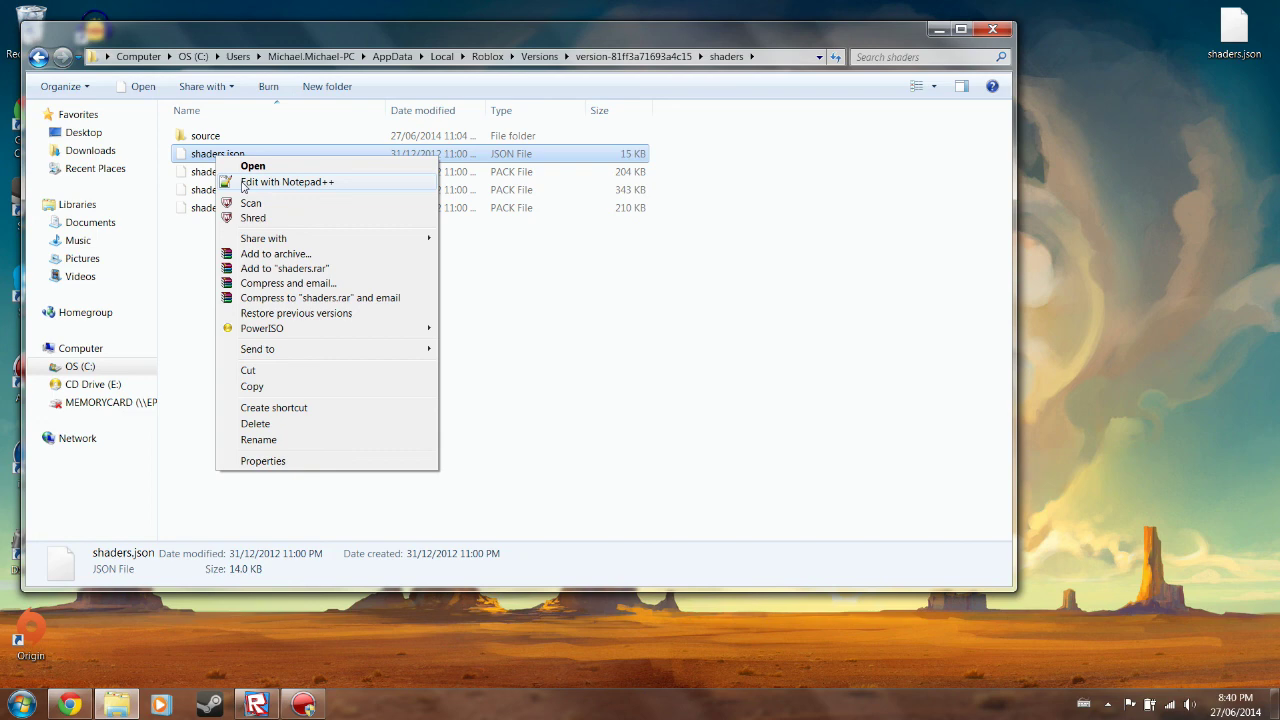
click(243, 183)
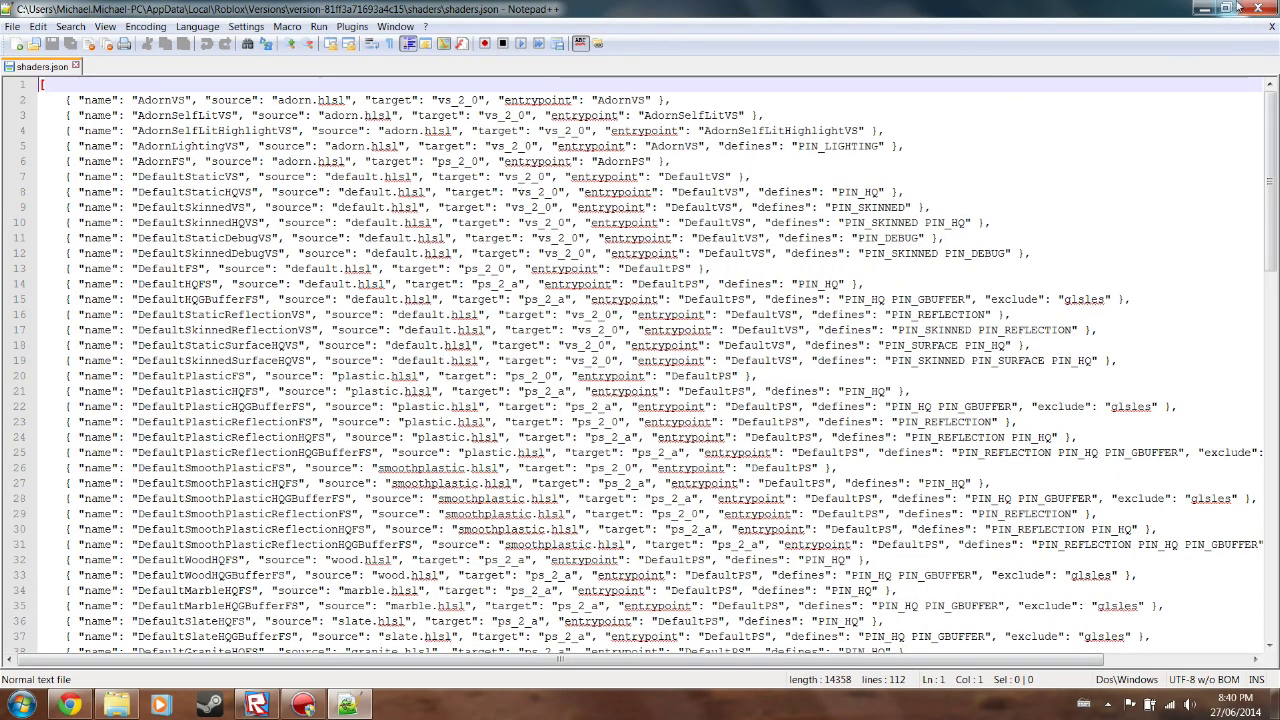
click(1200, 8)
click(1229, 66)
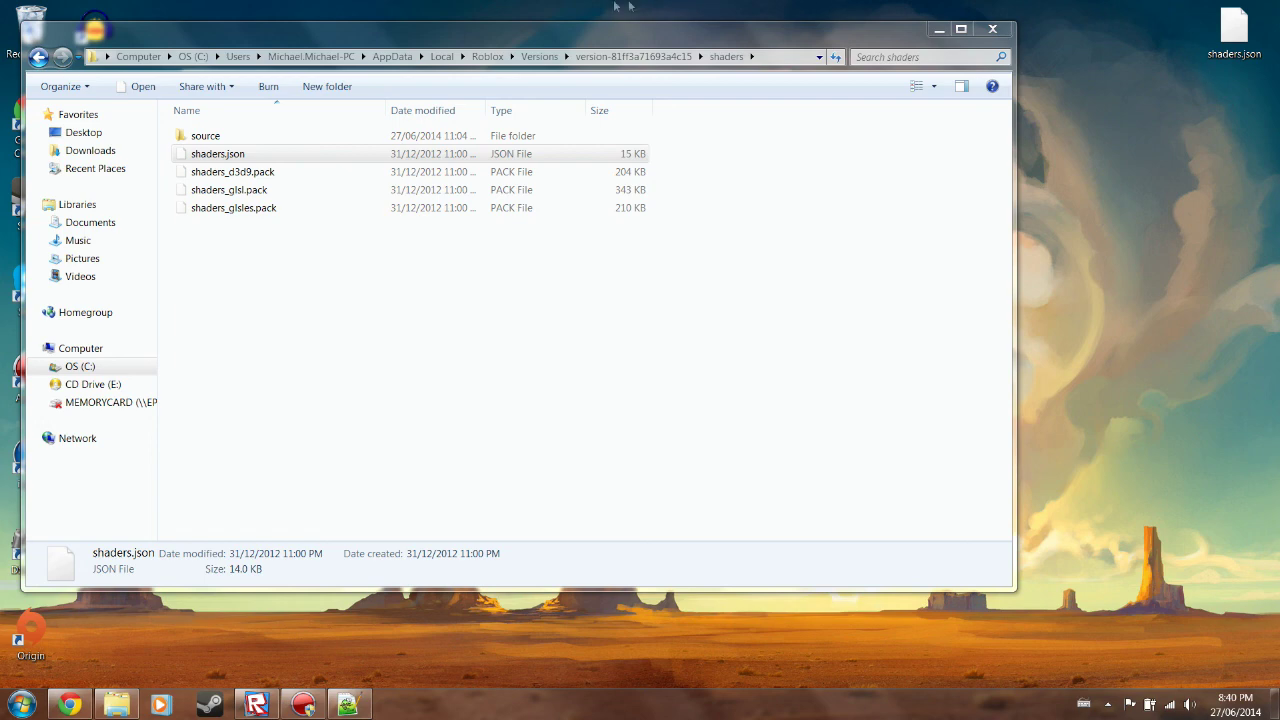
Bring shaders.json back up in Notepad++, delete the "AdornVS" entry on line 2, save the file and close the editor
click(214, 156)
drag(676, 356, 165, 121)
click(347, 705)
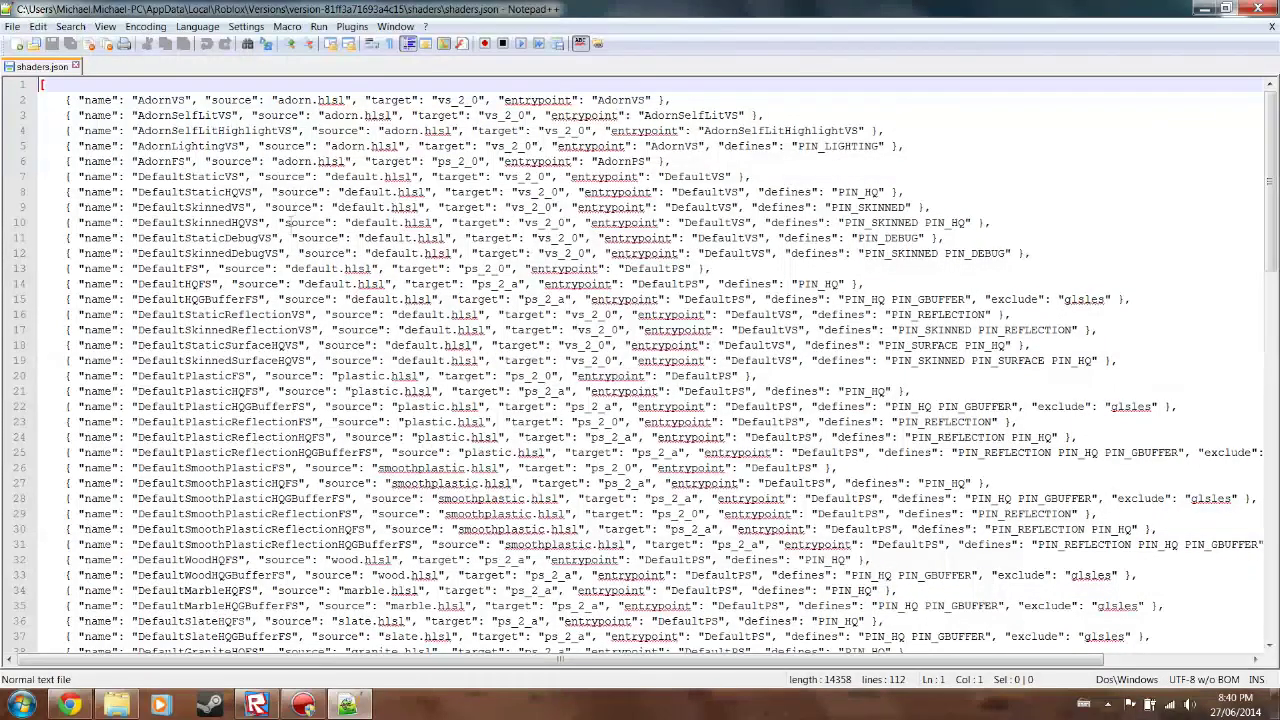
click(296, 207)
drag(682, 100, 26, 96)
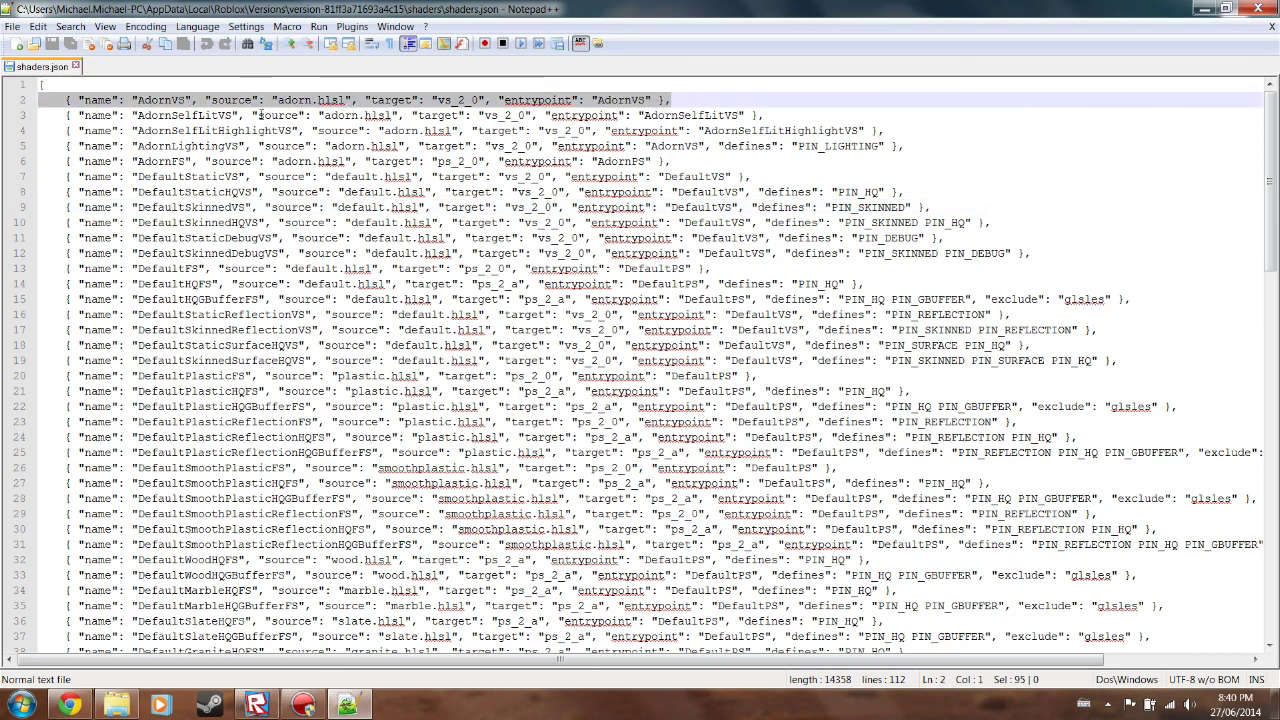
key(BackSpace)
key(BackSpace)
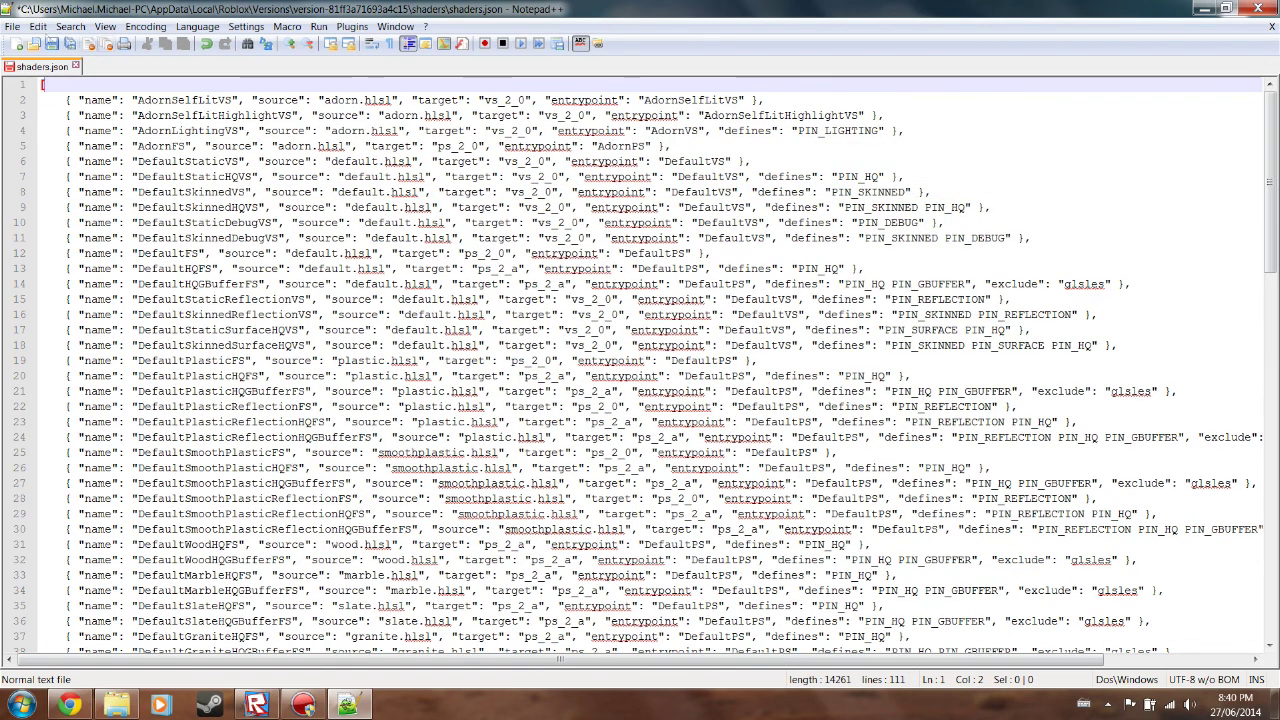
click(52, 44)
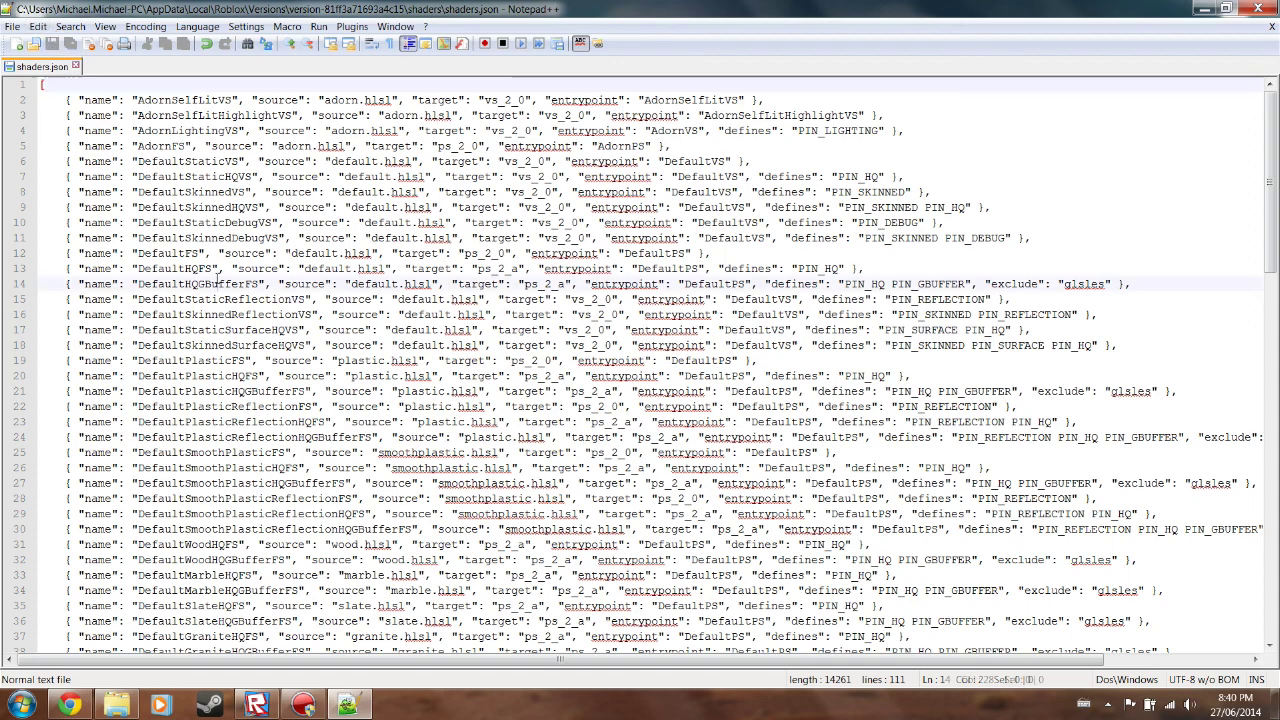
click(1257, 8)
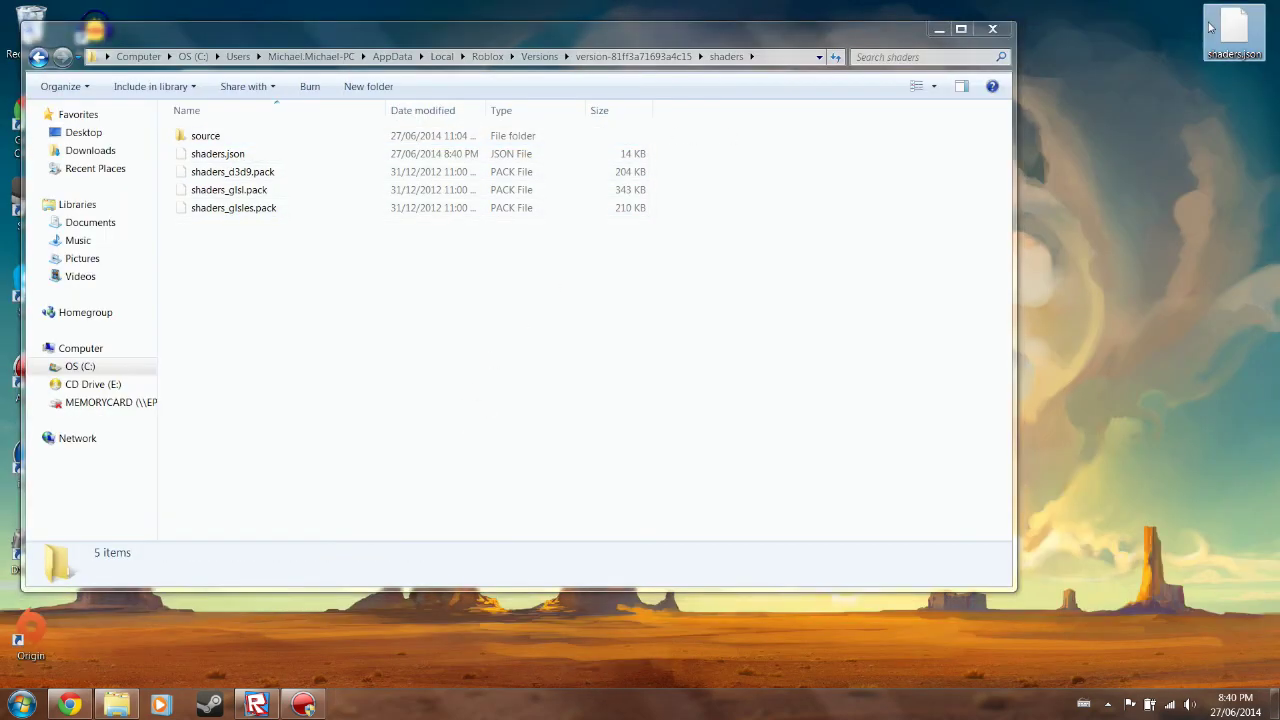
click(223, 160)
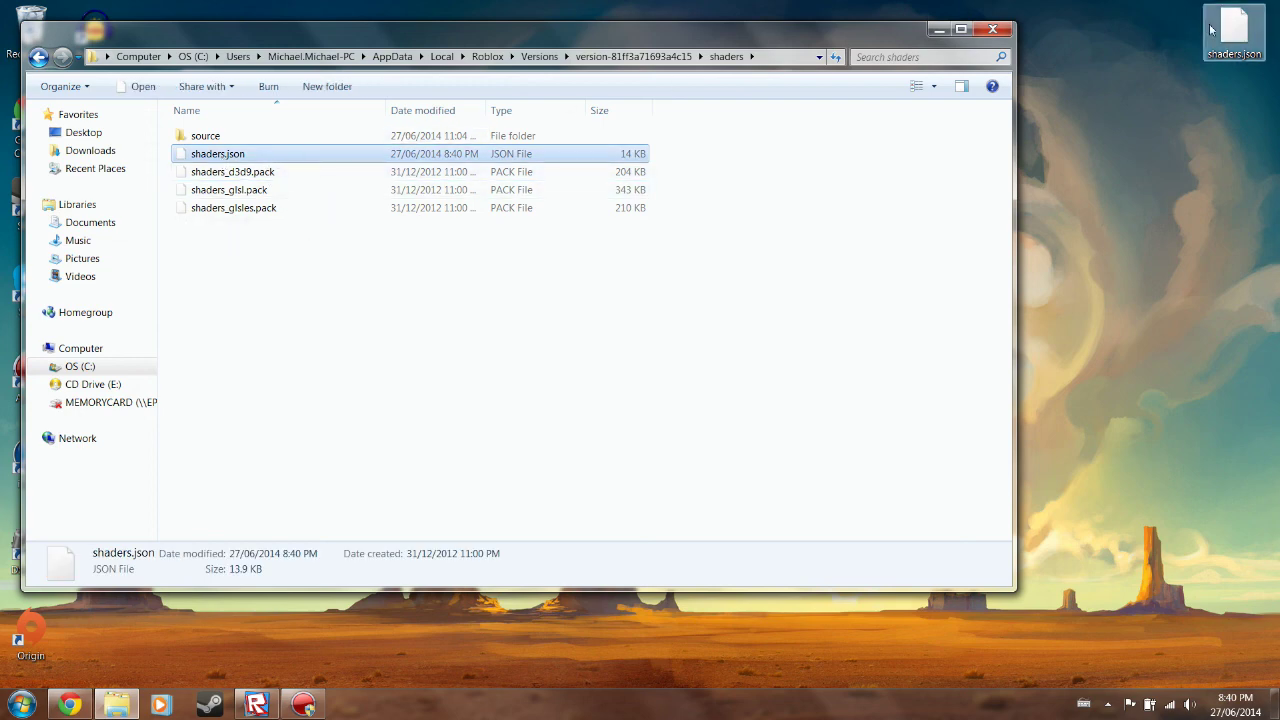
click(408, 338)
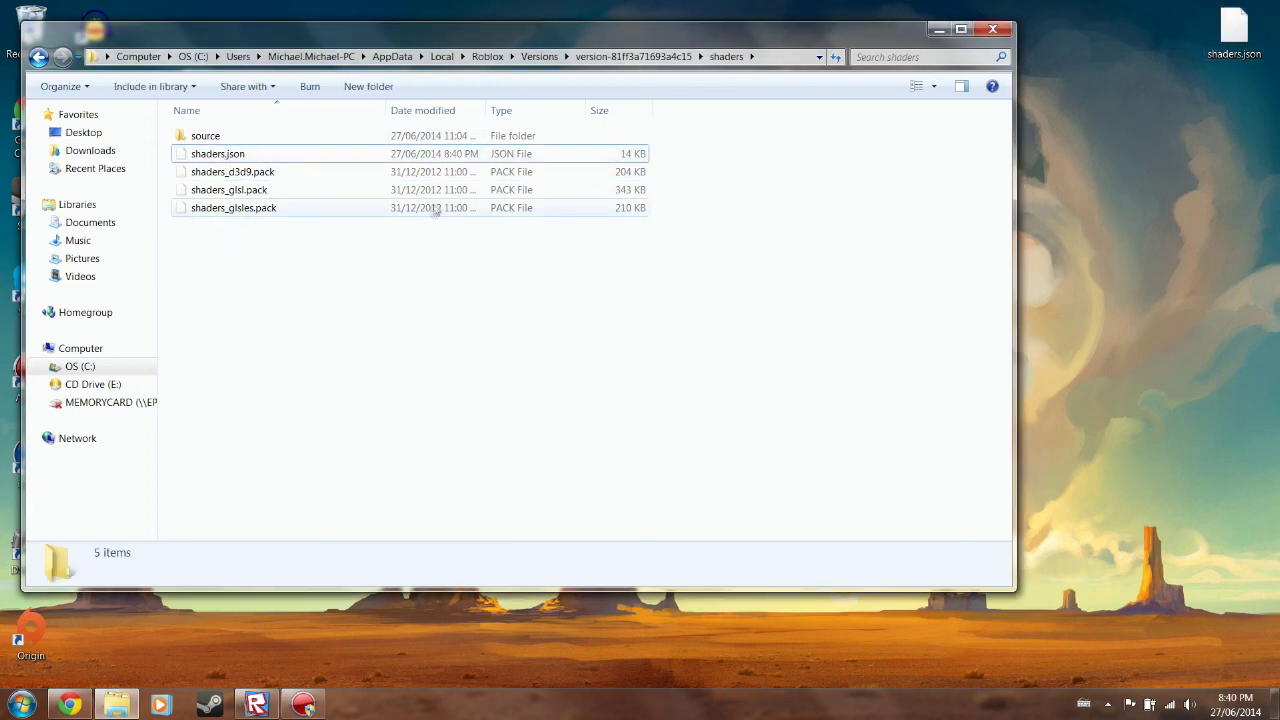
click(1201, 54)
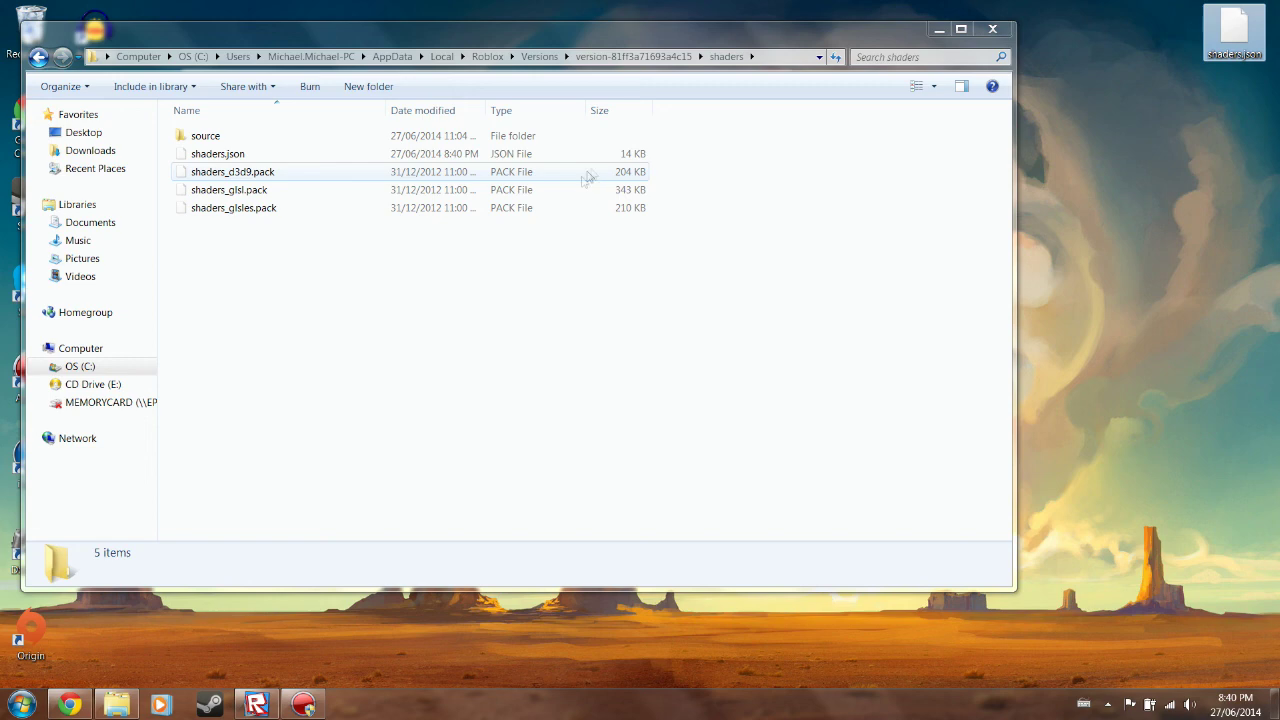
Go back up to AppData's Local folder and open the Roblox folder in it
click(487, 57)
key(alt+Up)
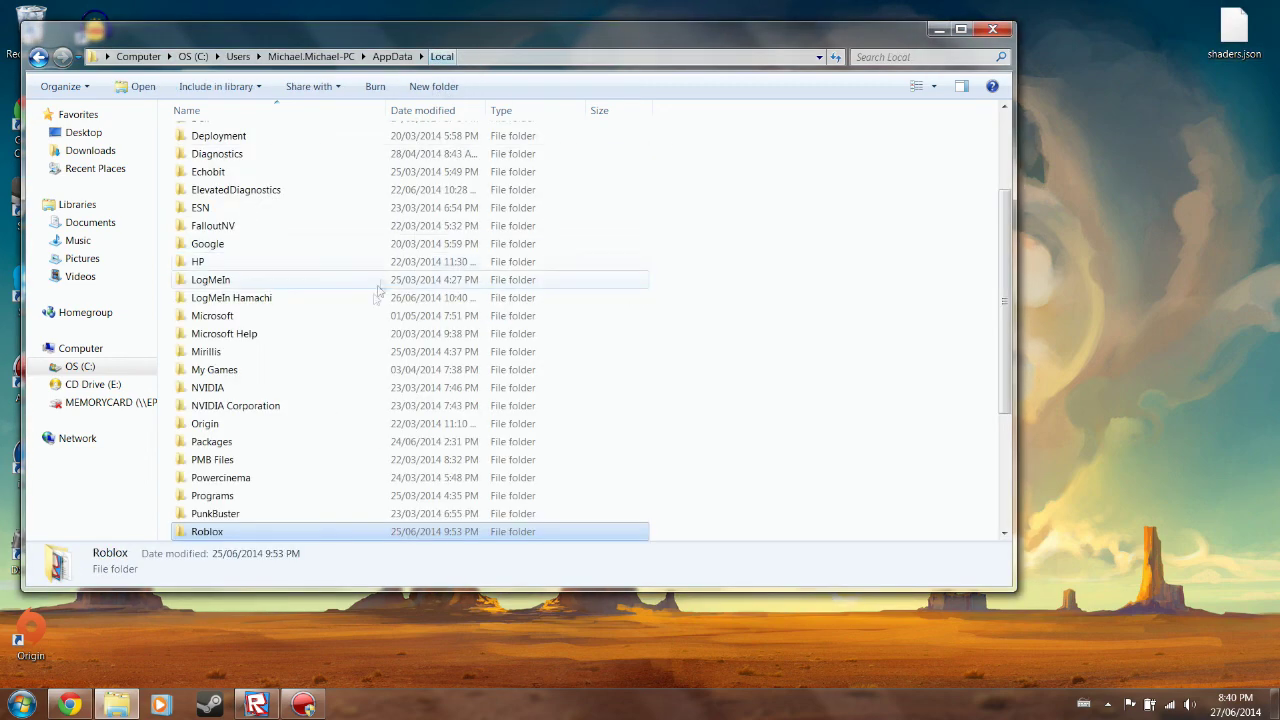
right_click(203, 533)
click(199, 531)
double_click(205, 533)
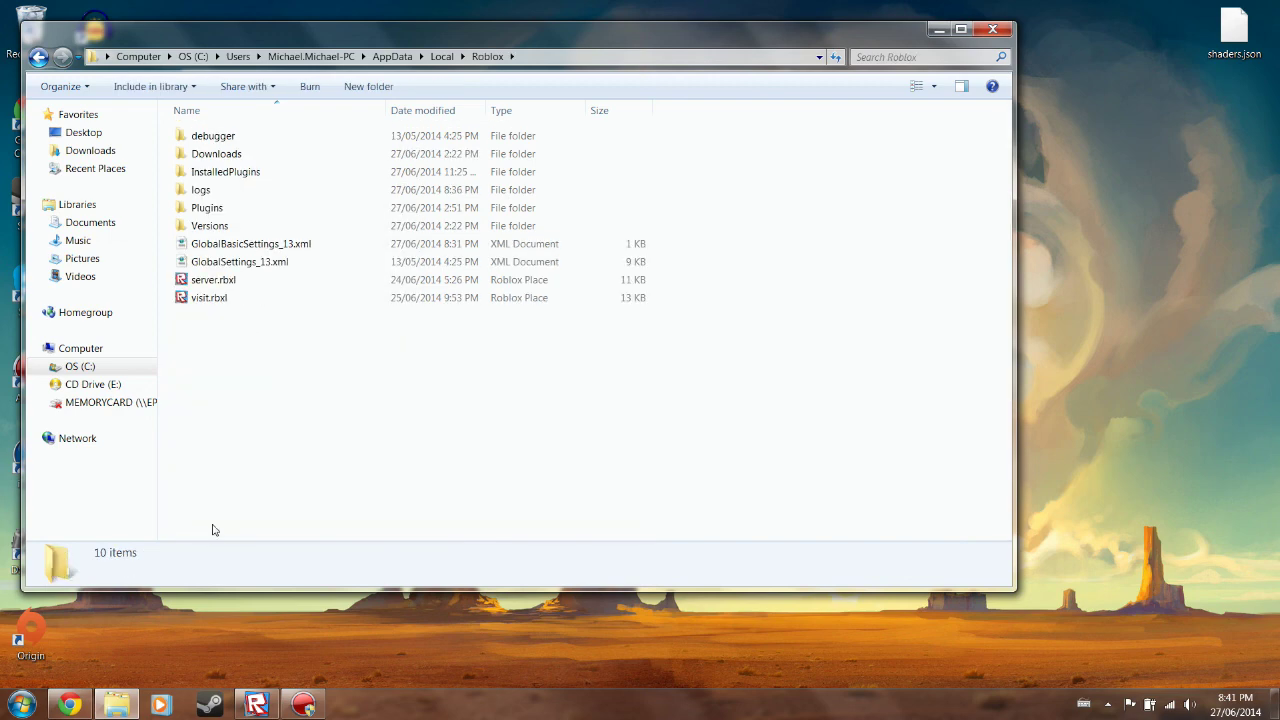
Close the running Roblox Studio window and relaunch ROBLOX Studio 2013
click(256, 704)
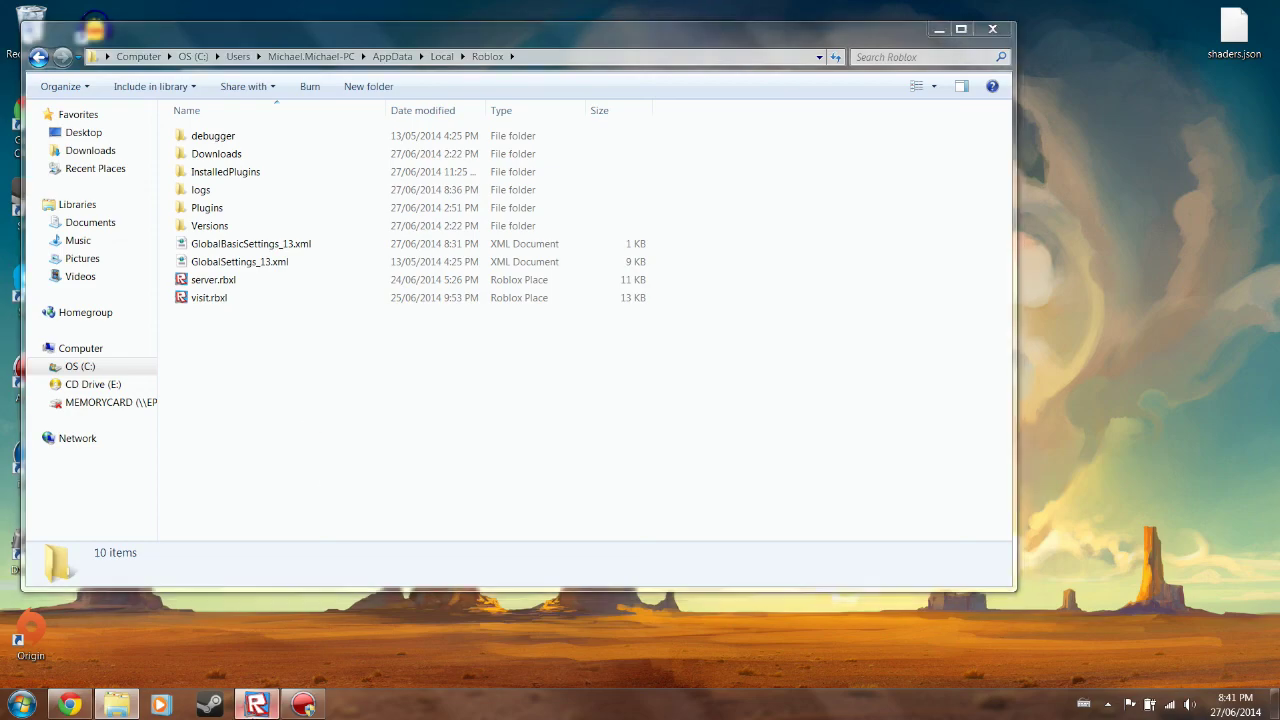
click(1257, 8)
click(21, 704)
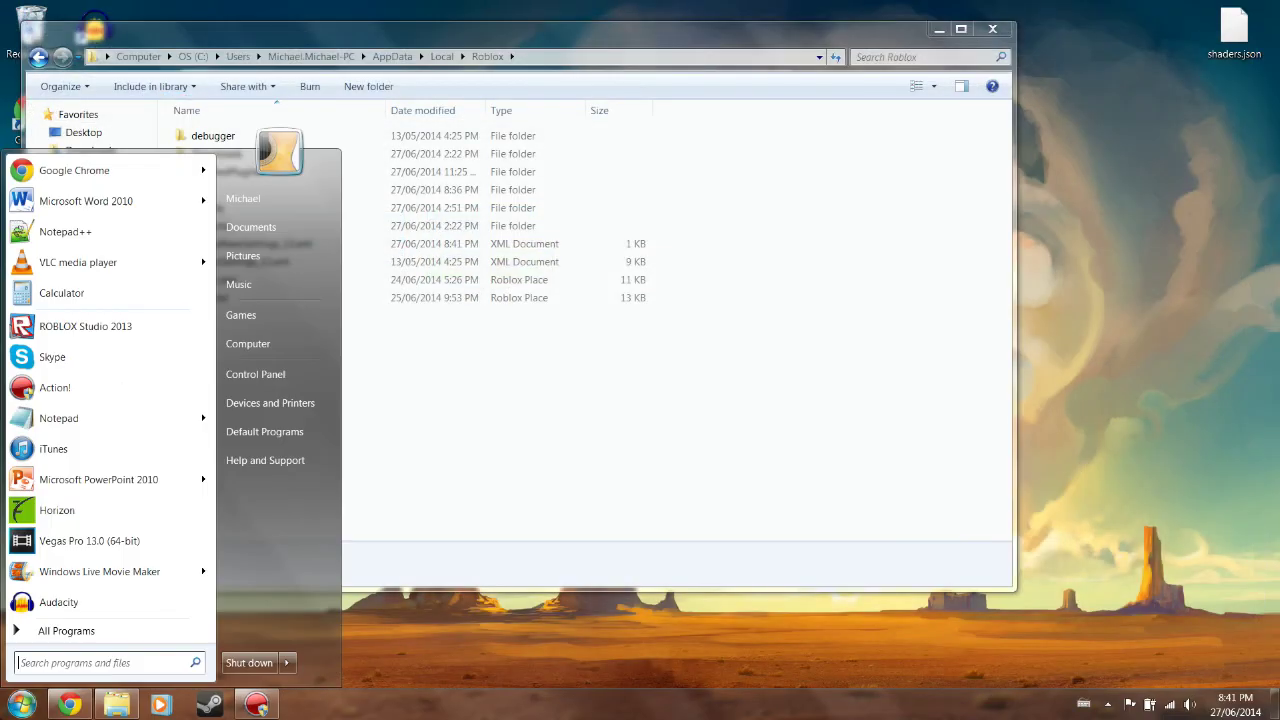
click(84, 334)
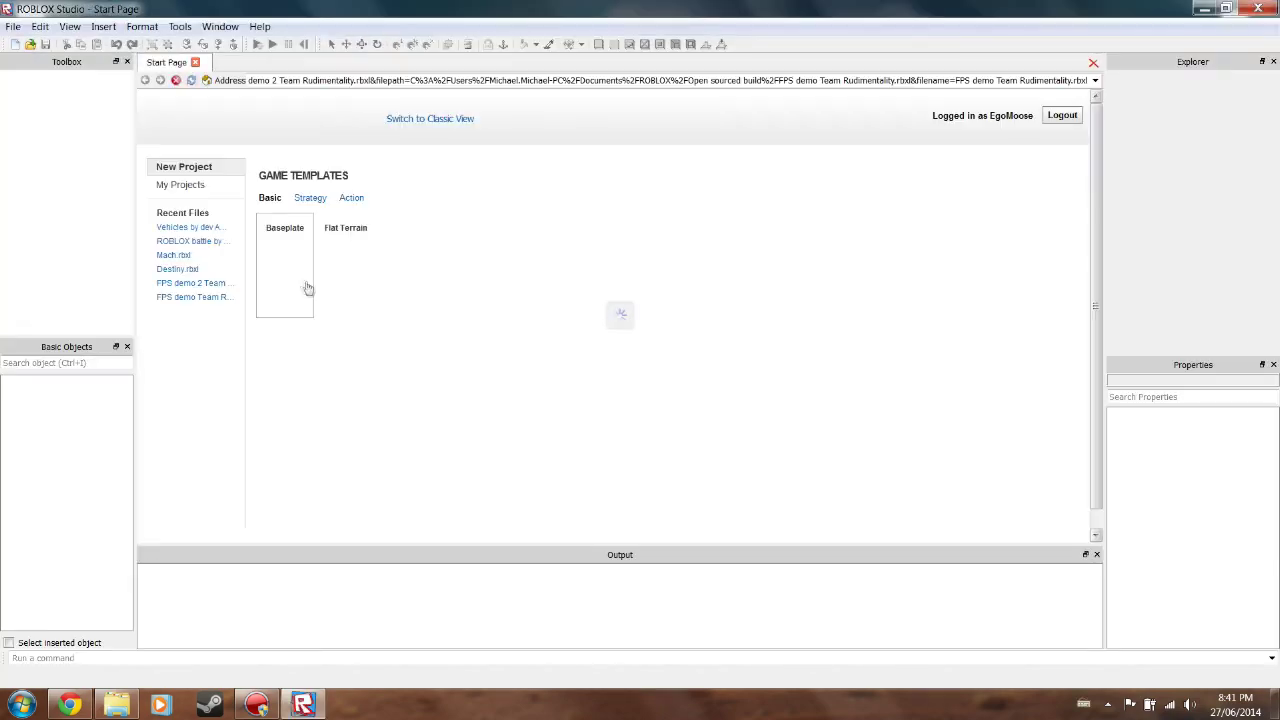
Create a new place from the Baseplate template and insert a Part from the basic objects
click(318, 255)
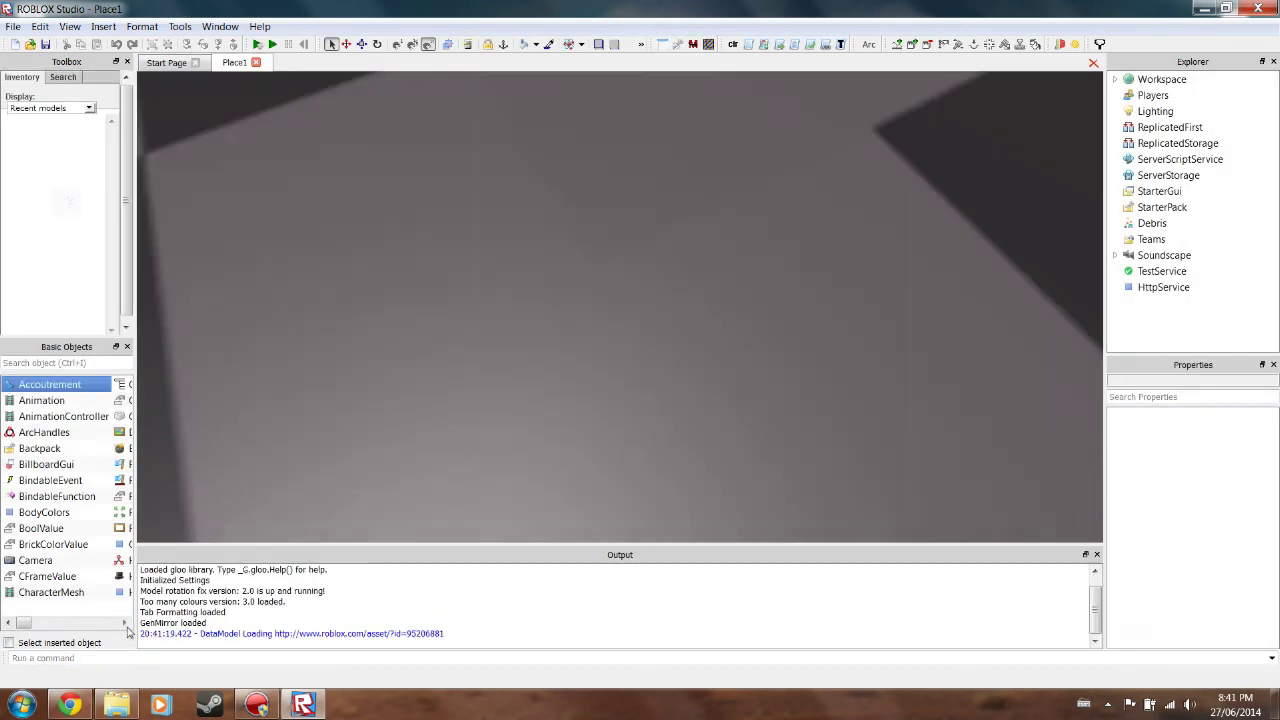
click(126, 625)
click(126, 625)
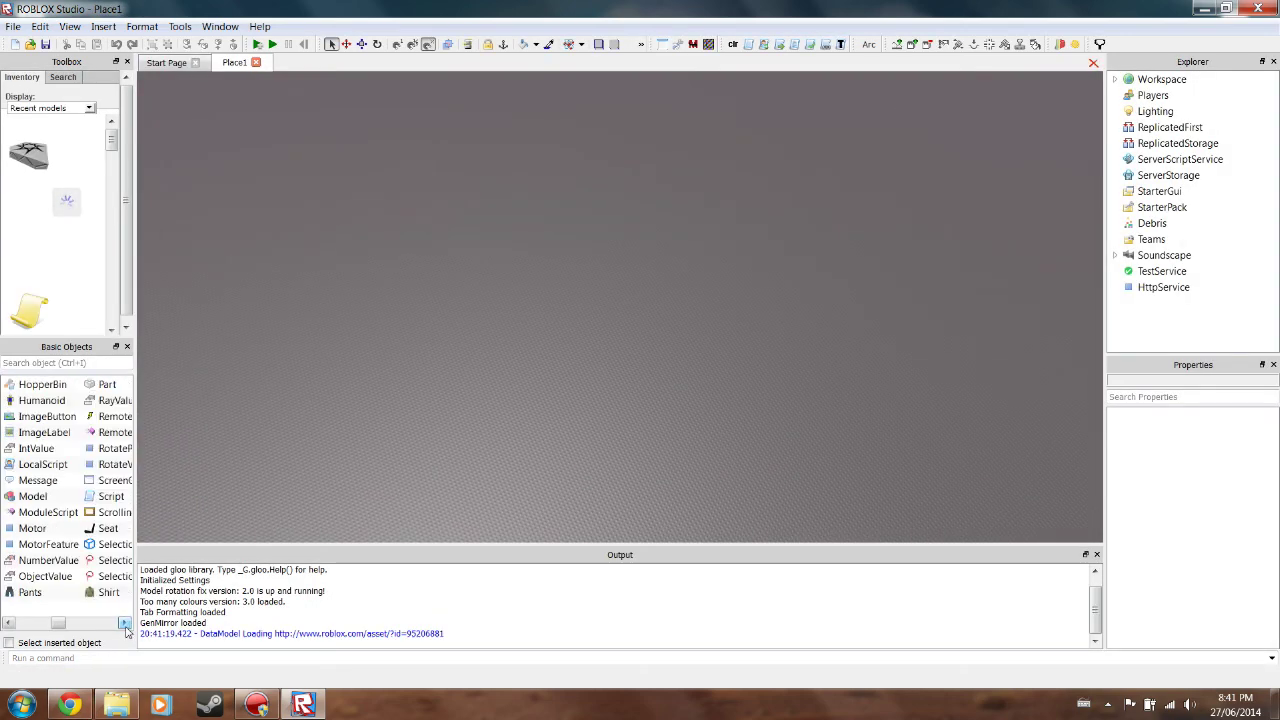
click(126, 625)
click(24, 386)
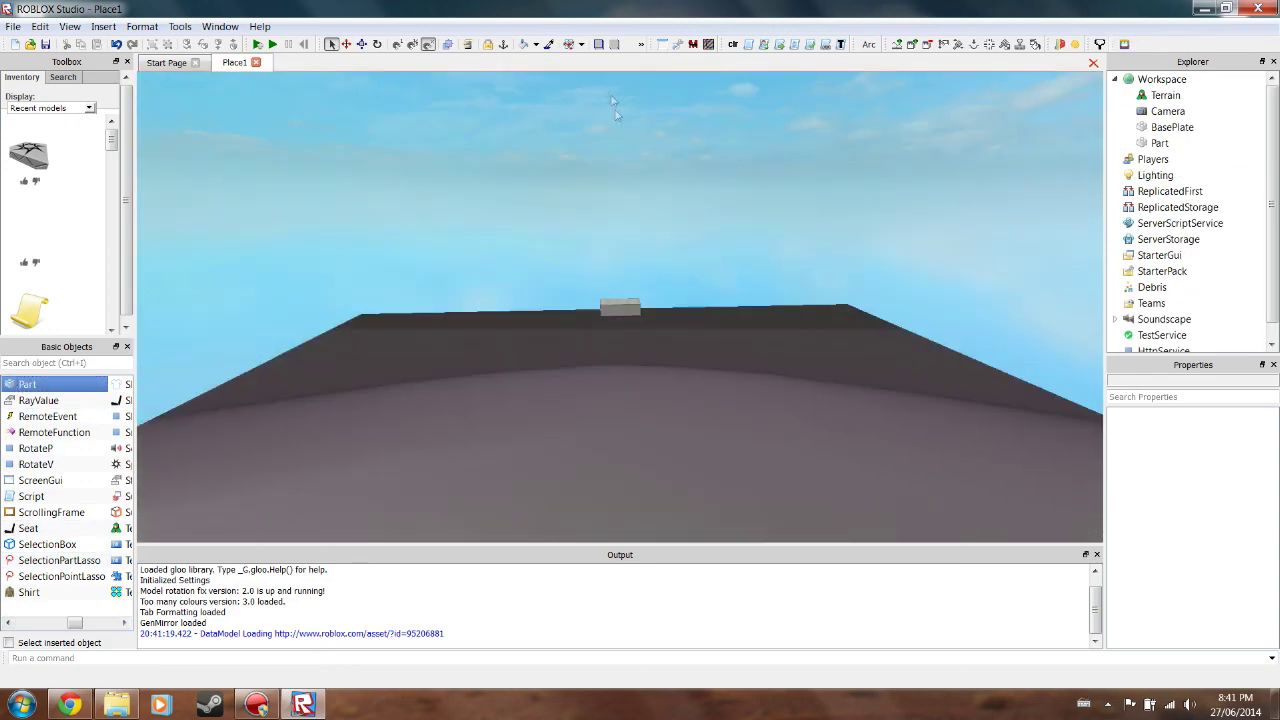
Enable the one-stud grid and move the part onto the baseplate at position -18, 0.59, 19
click(398, 44)
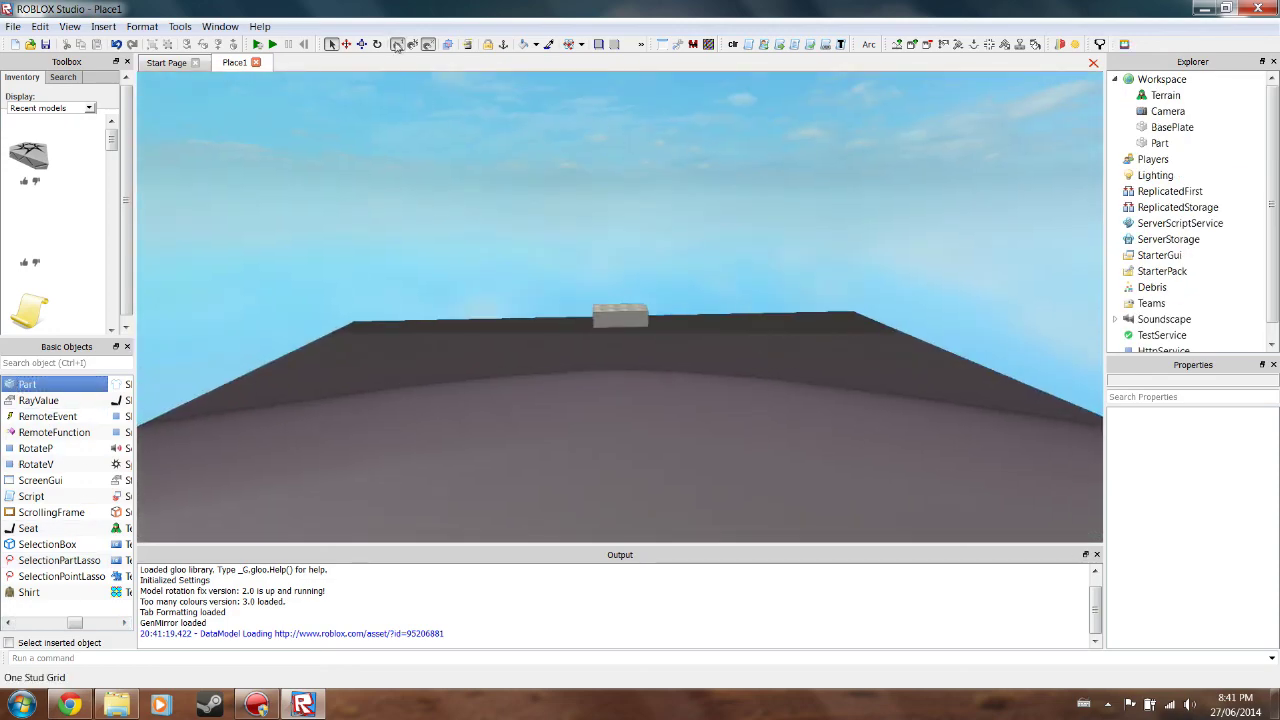
scroll(662, 176, up, 3)
right_drag(663, 177, 661, 173)
scroll(661, 172, down, 2)
drag(633, 271, 588, 295)
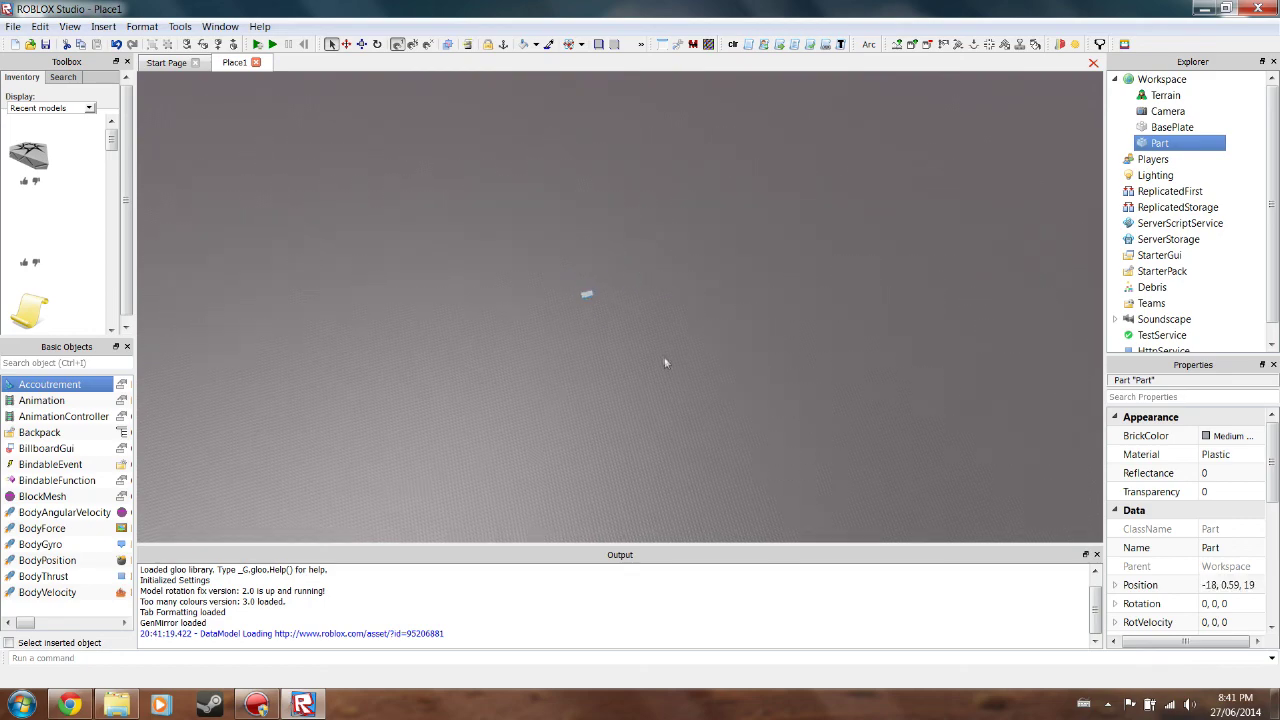
Select and deselect the part in the 3D view at close range to check how its selection outline is drawn
click(664, 357)
scroll(629, 314, up, 3)
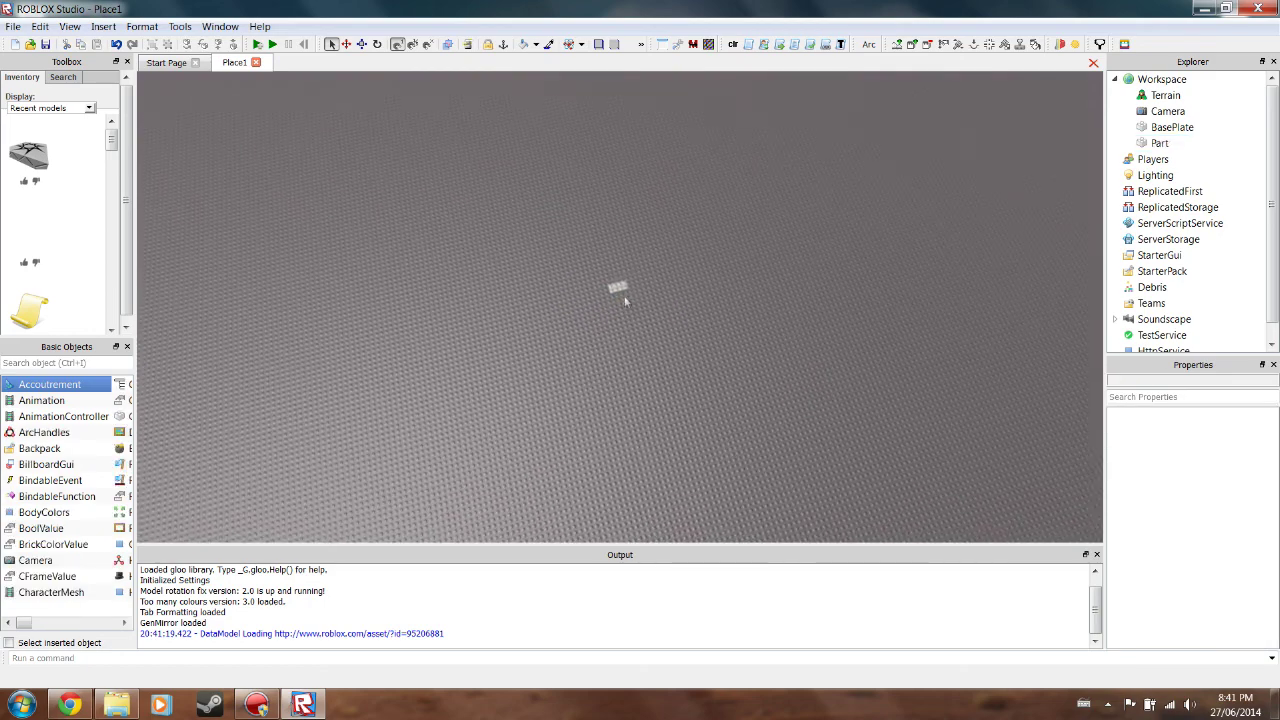
click(617, 288)
scroll(765, 405, up, 5)
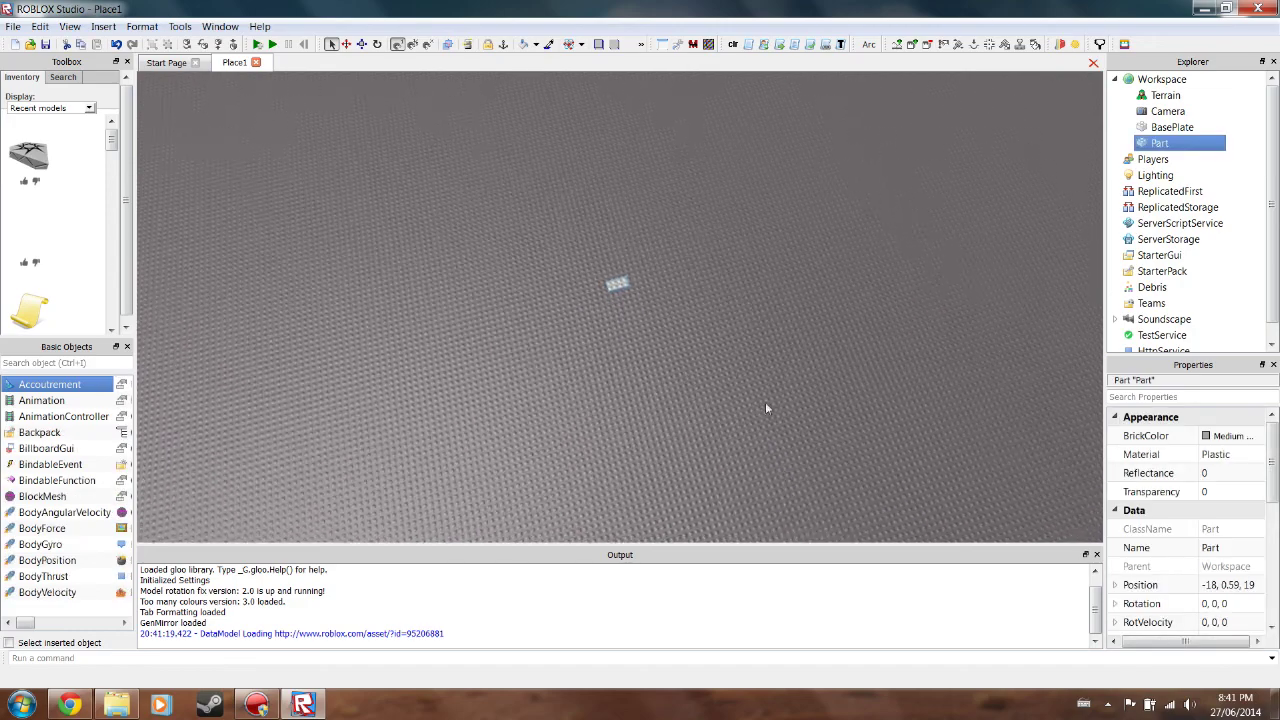
click(765, 405)
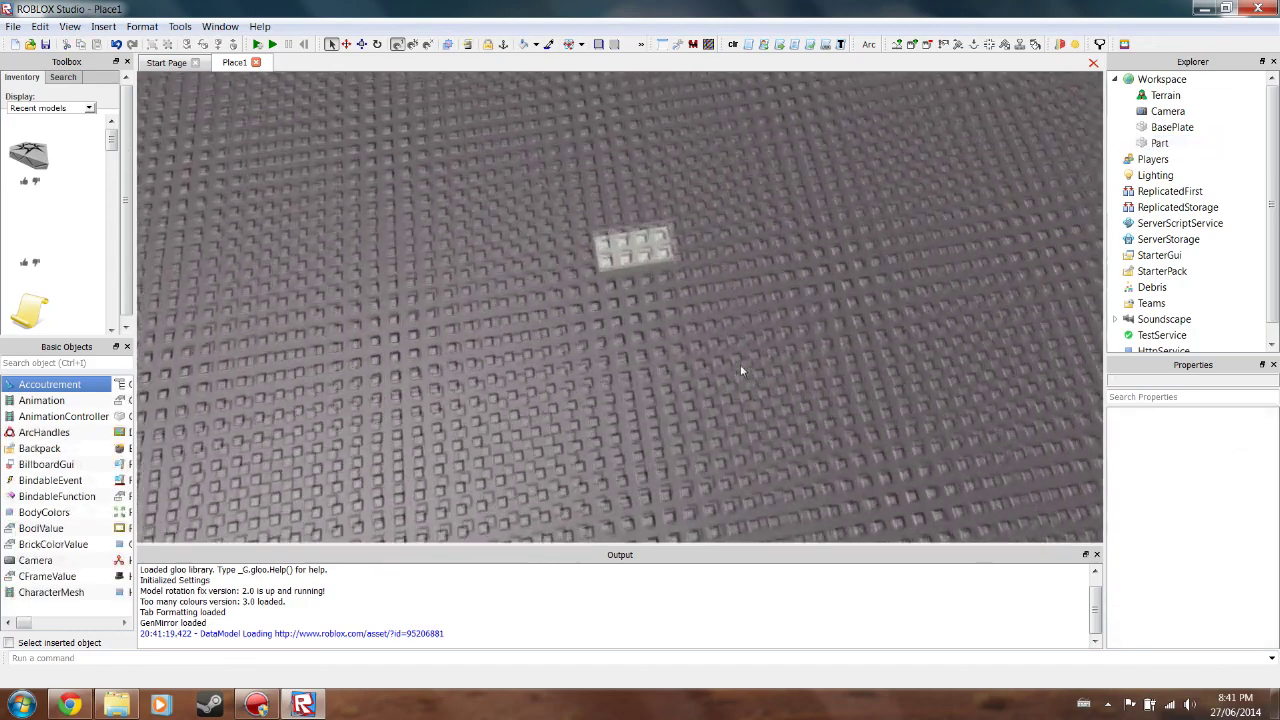
right_drag(741, 370, 737, 366)
scroll(737, 366, down, 2)
click(650, 325)
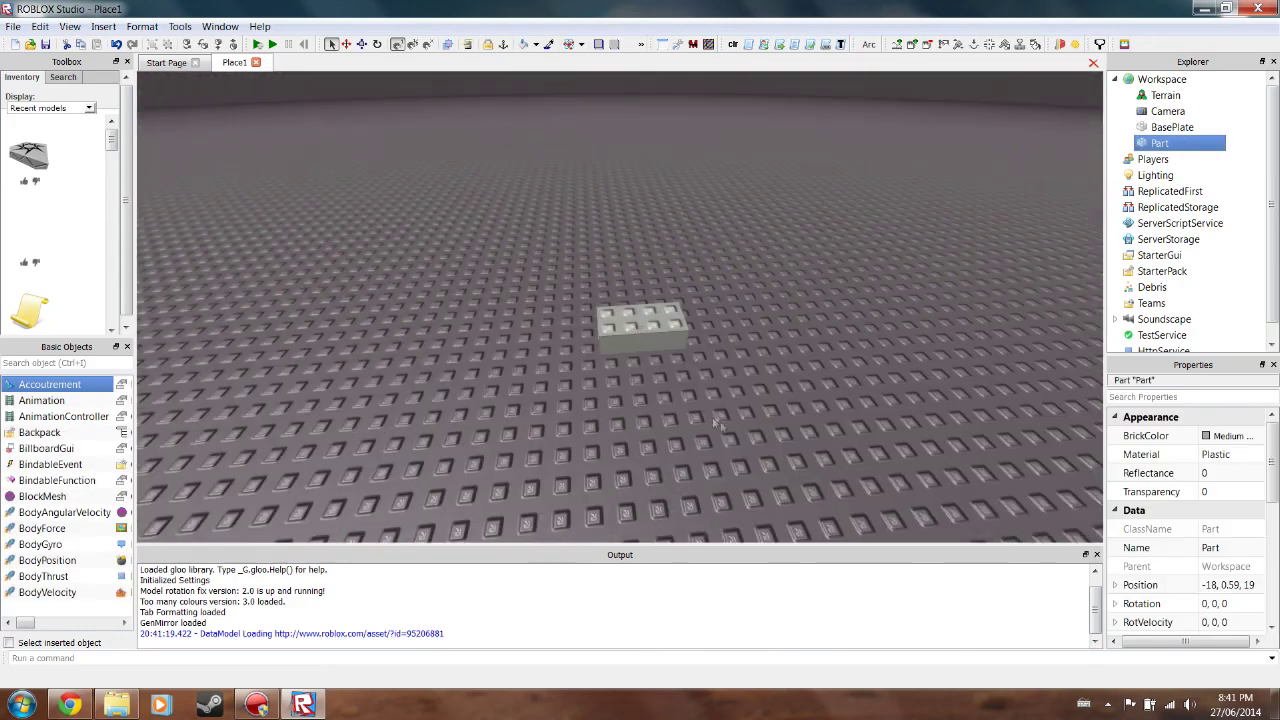
right_drag(726, 433, 726, 427)
scroll(726, 433, down, 2)
scroll(726, 433, up, 2)
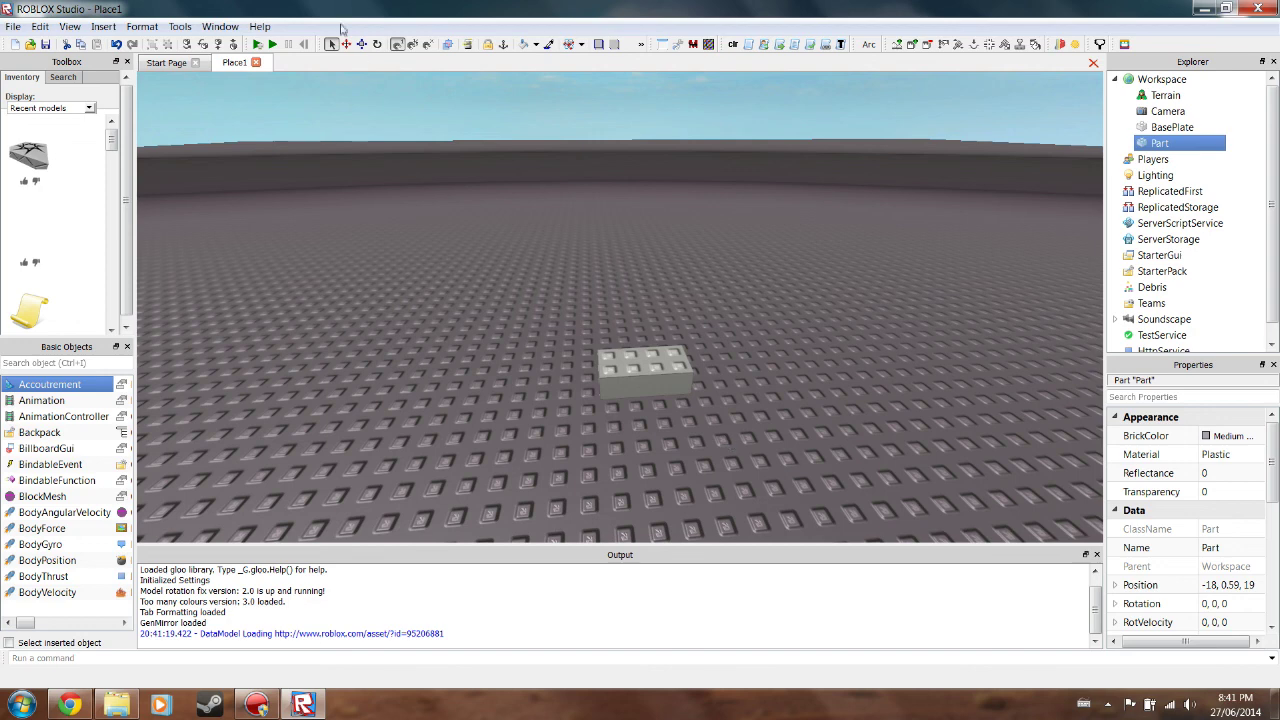
Select BasePlate and Part in turn in the object tree to compare their selection highlighting in the 3D view
click(1190, 144)
click(1232, 143)
click(1200, 127)
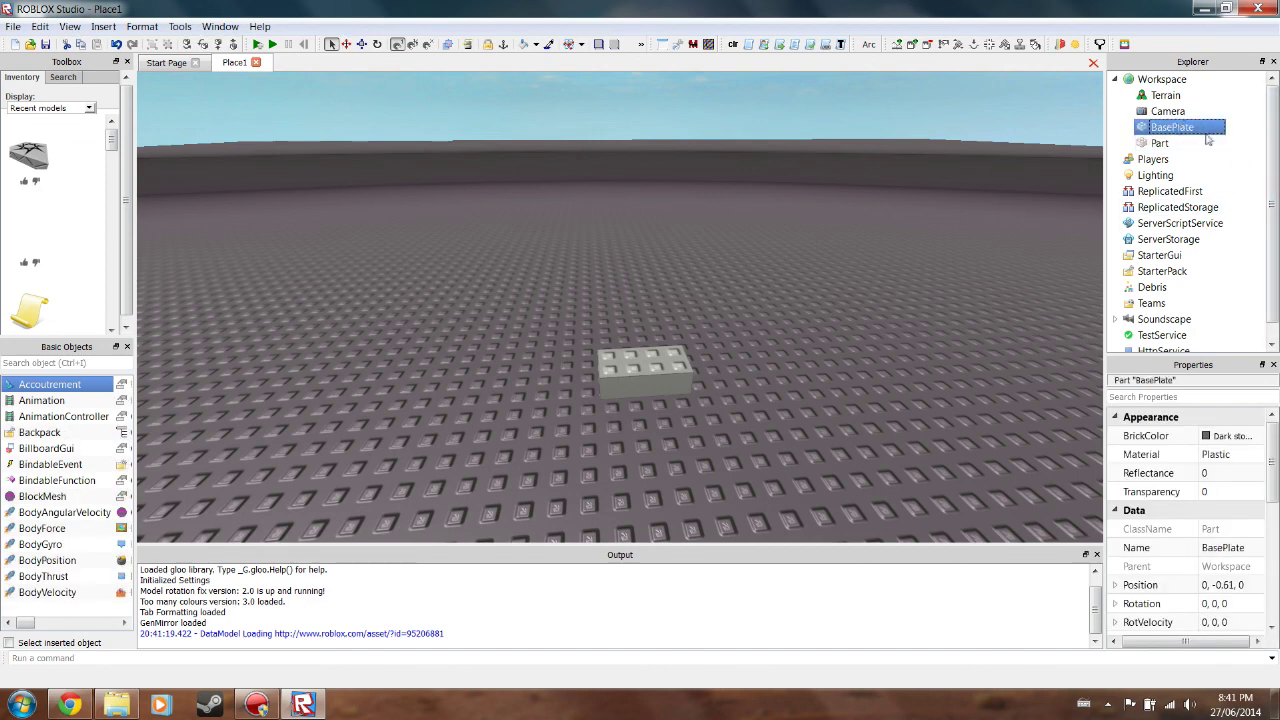
click(1200, 143)
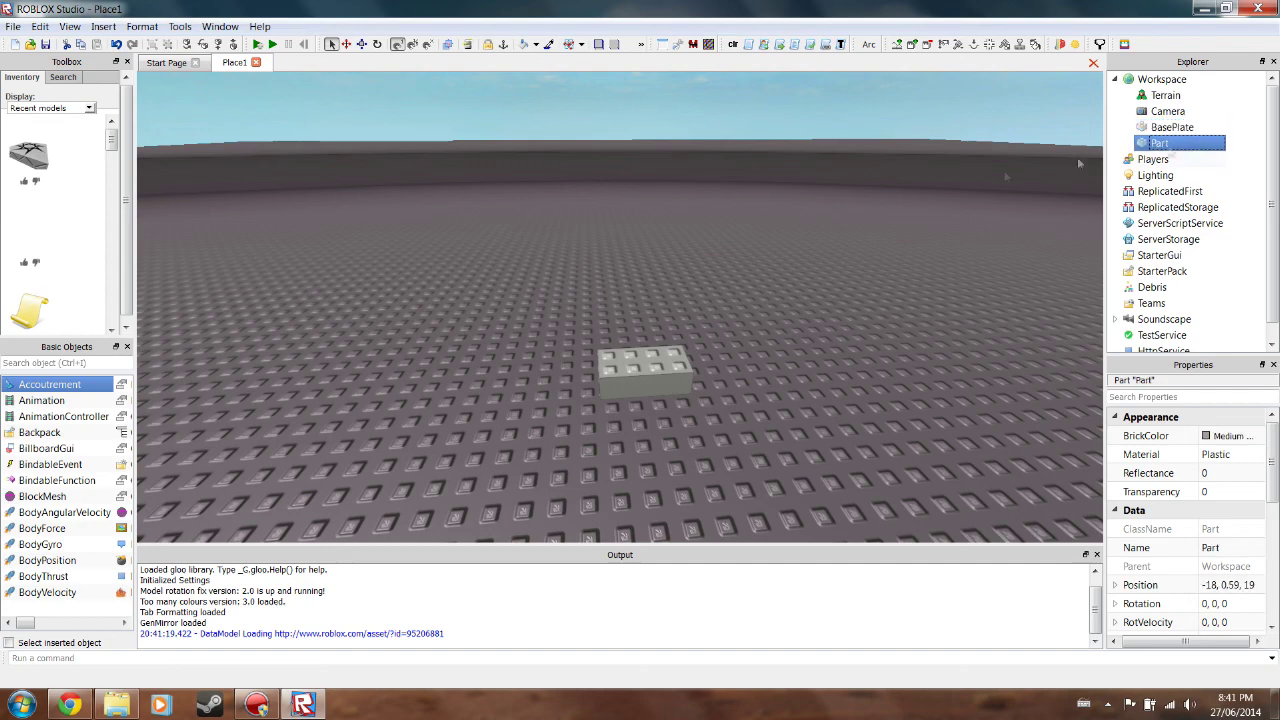
Raise the part to a height of 36.59 with the Move tool and shift it along X to -23
click(348, 44)
drag(646, 313, 660, 190)
right_drag(736, 357, 736, 357)
key(f)
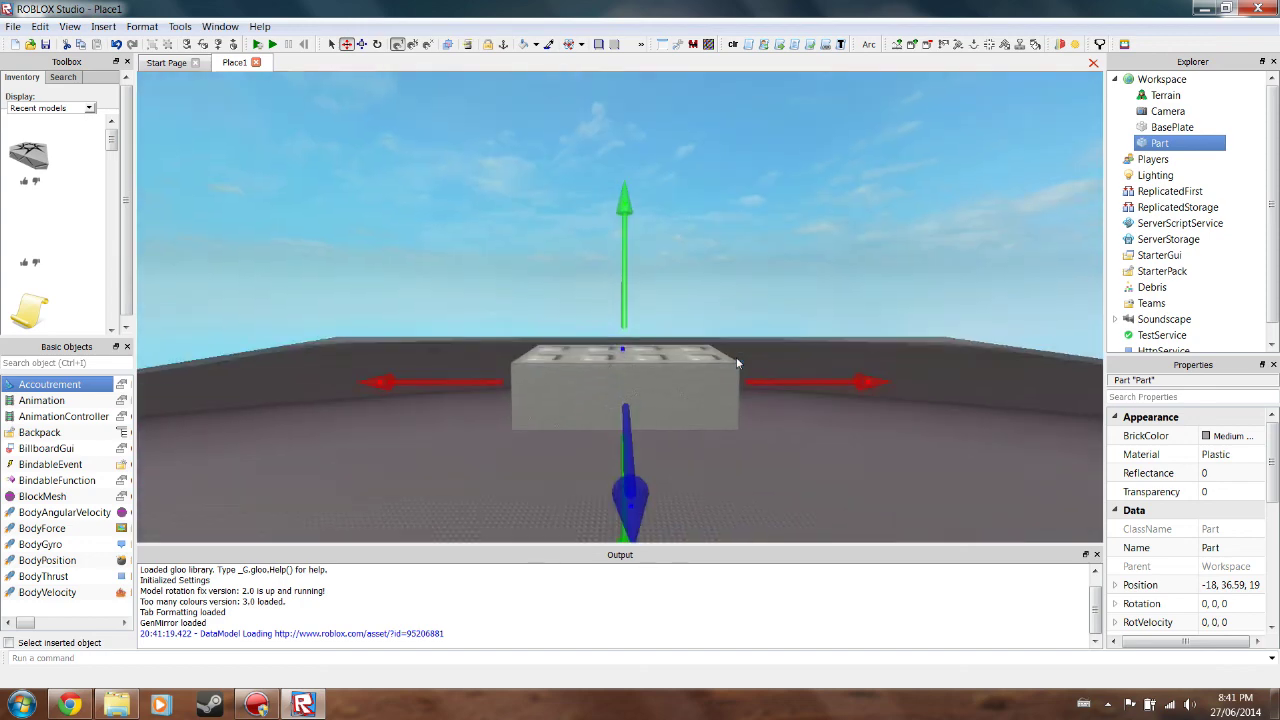
drag(623, 271, 627, 300)
drag(726, 348, 589, 331)
scroll(589, 331, up, 2)
Switch to Windows Explorer, open Roblox's Versions folder and close the window
click(116, 704)
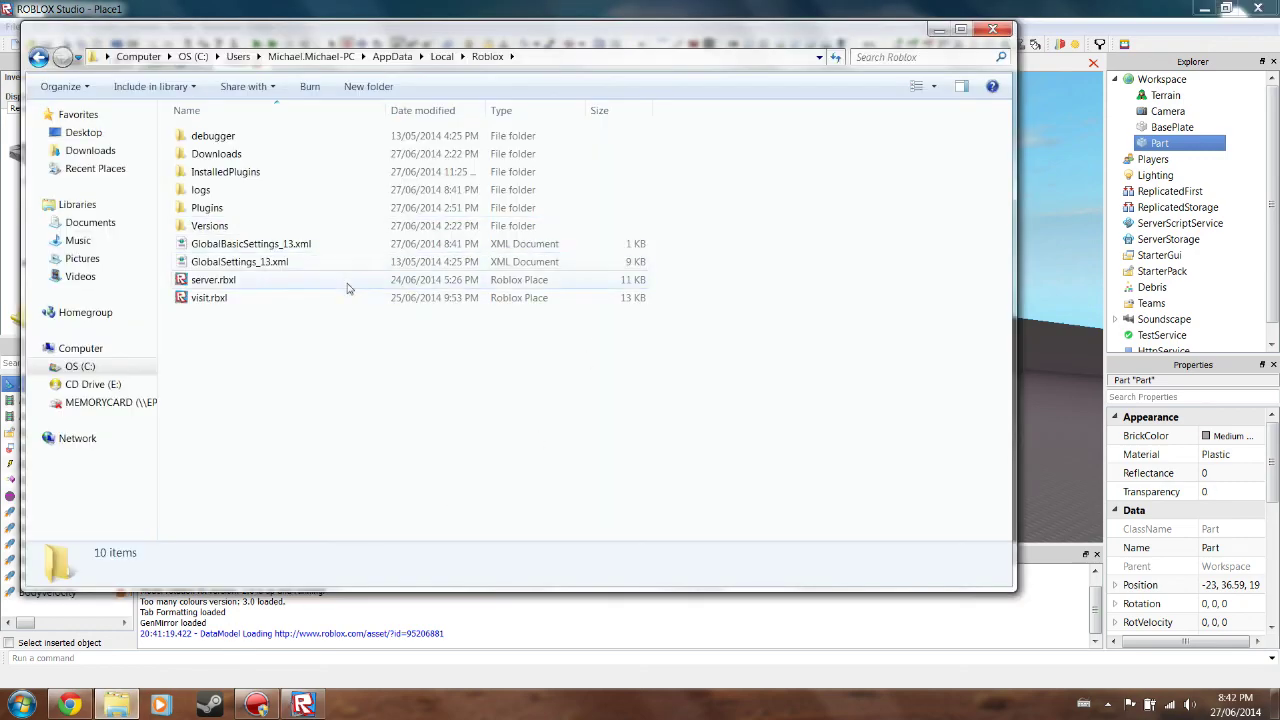
double_click(215, 226)
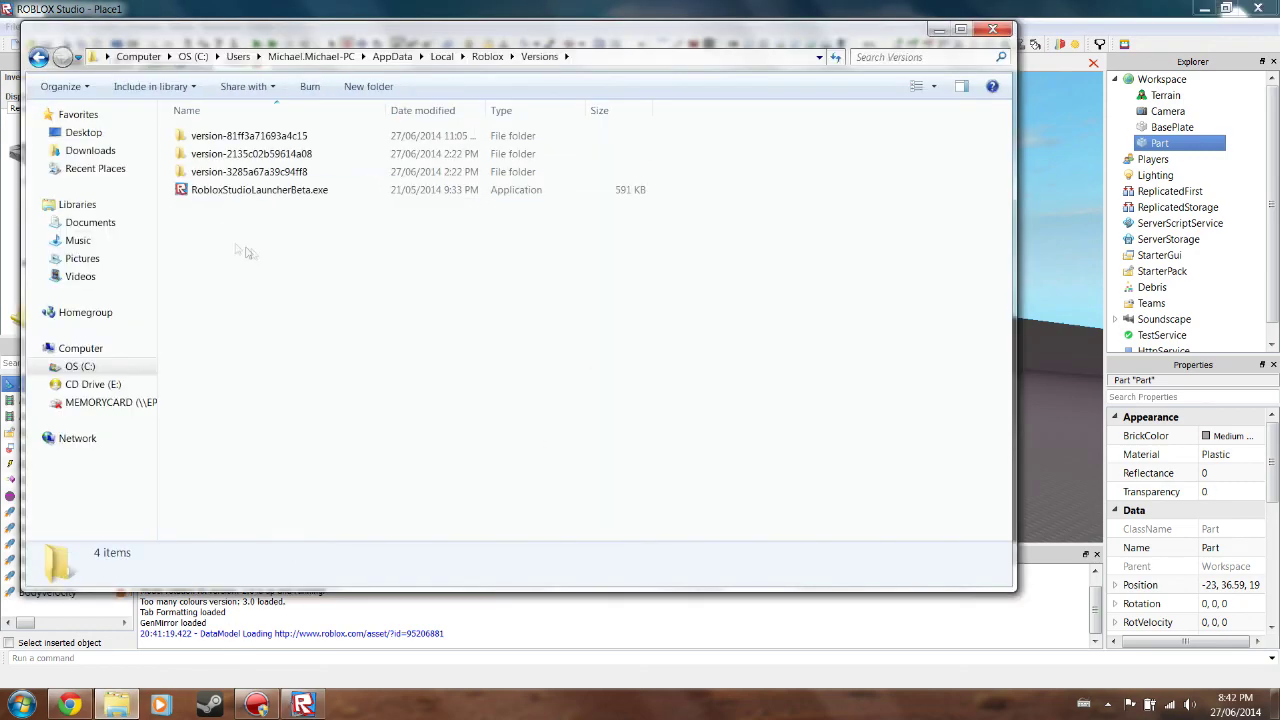
click(993, 29)
Shift the part to about -24.37 along X and rotate it to about -49.7 degrees around Y
key(f)
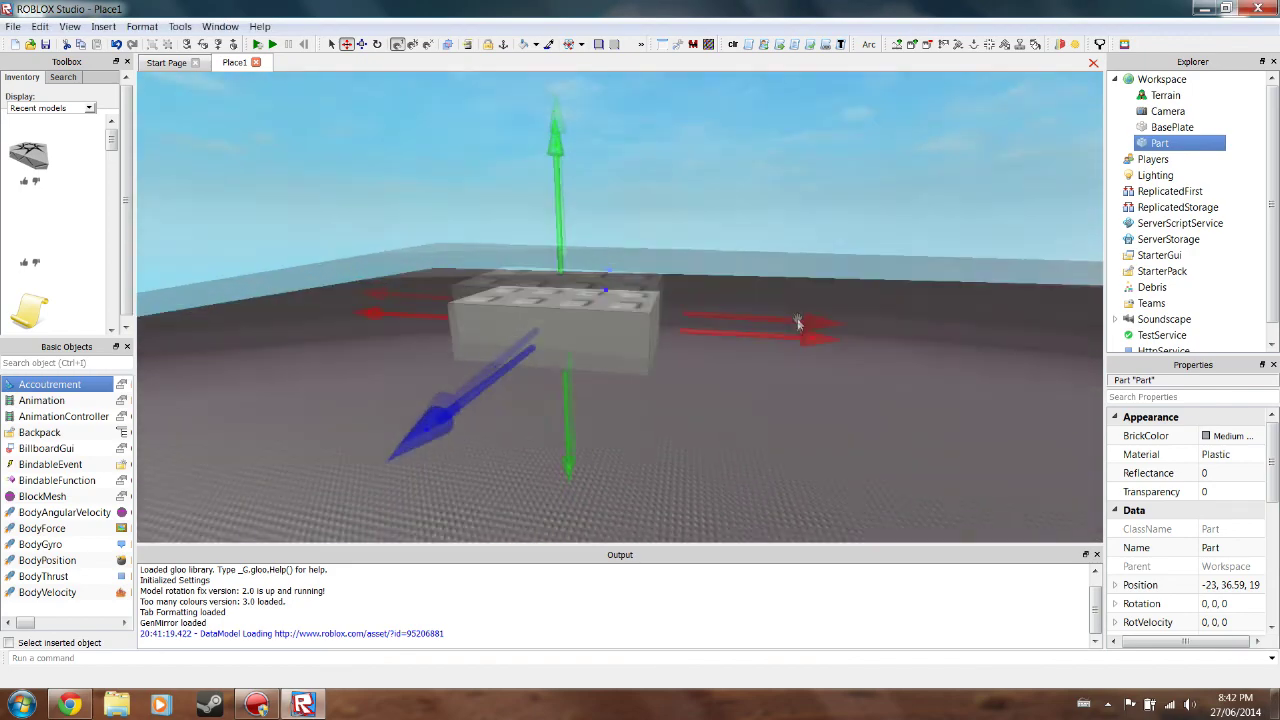
scroll(797, 319, down, 5)
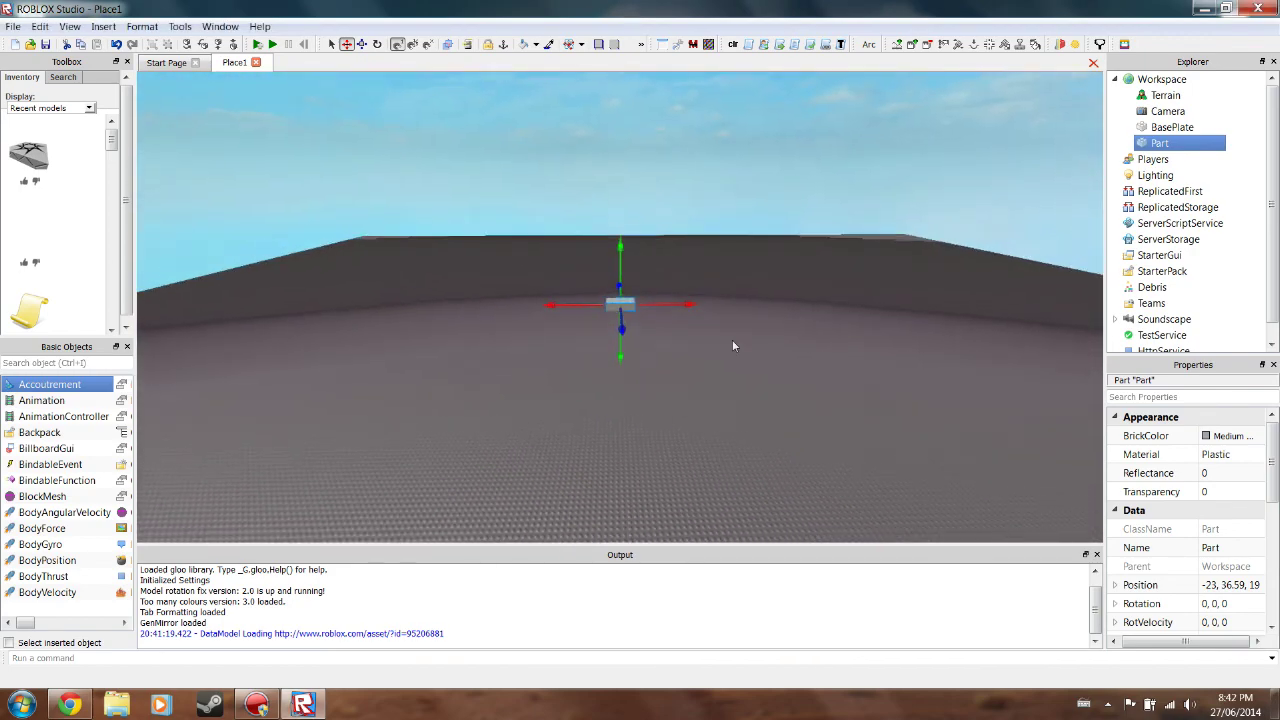
scroll(748, 322, up, 5)
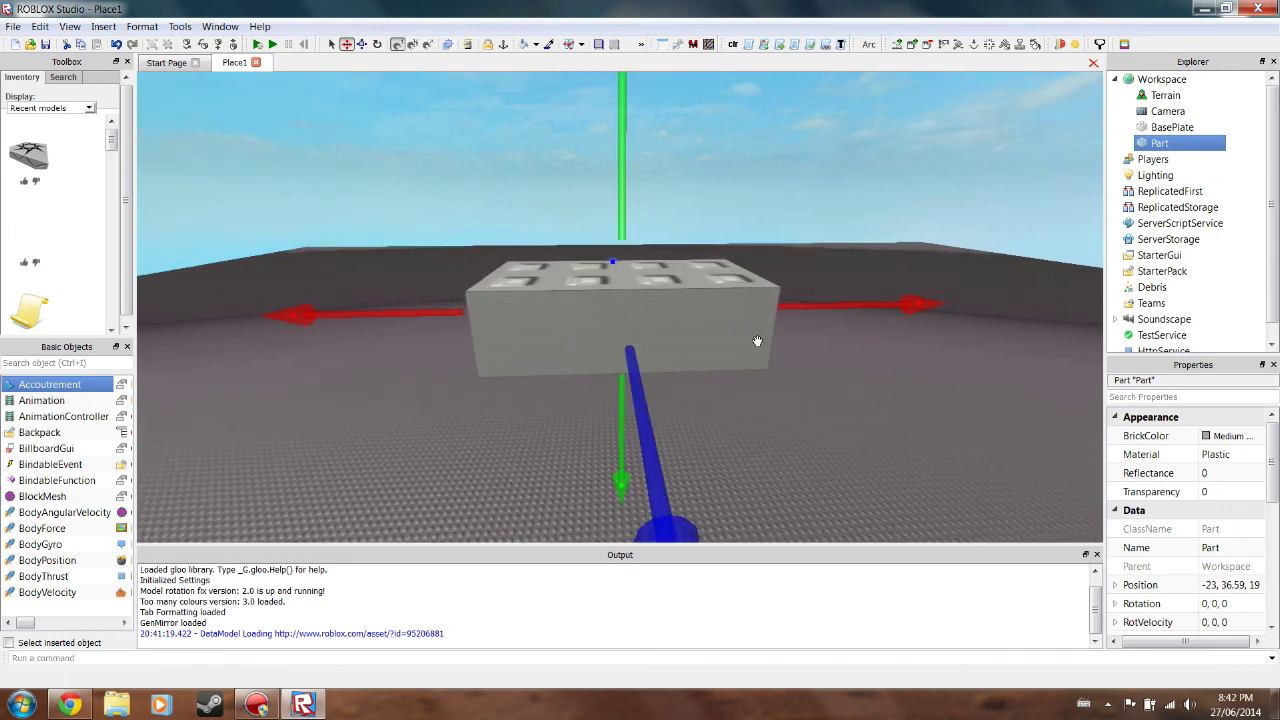
drag(808, 303, 745, 388)
click(362, 44)
click(377, 44)
scroll(387, 391, down, 4)
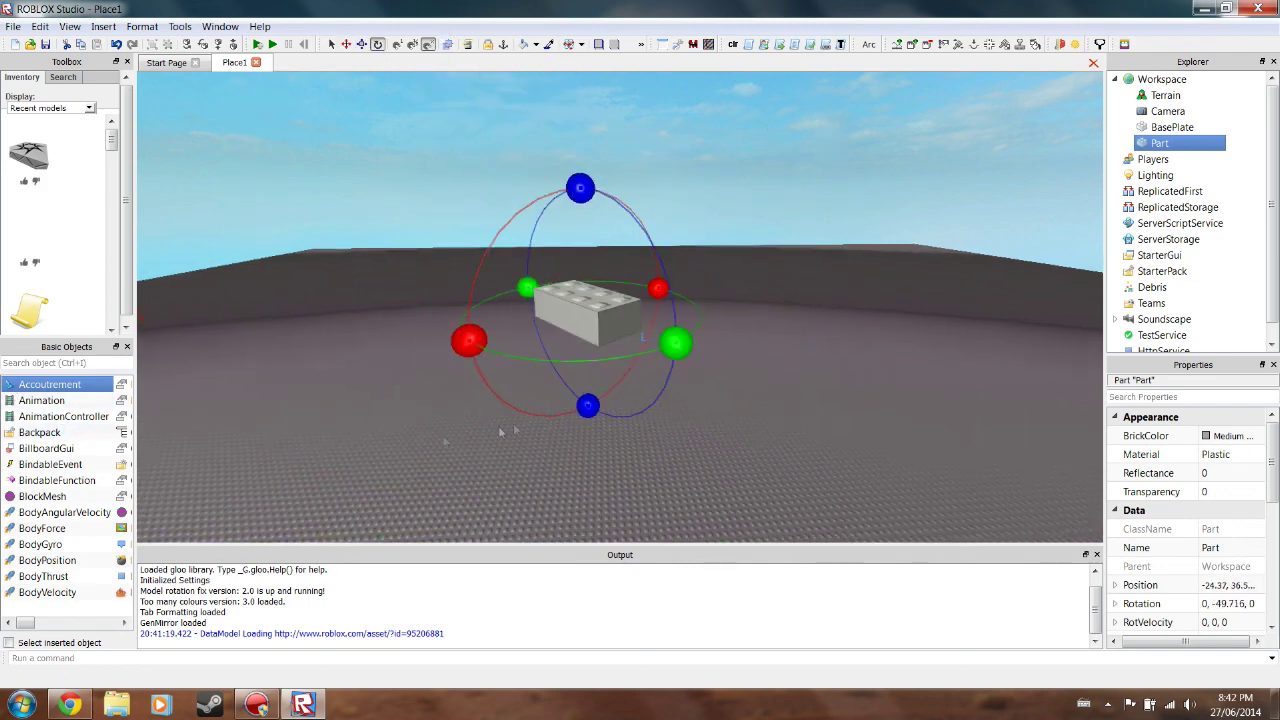
Duplicate the part, rotate the copy to about -59.2 degrees around Y and tilt it so that it intersects the original
key(ctrl+d)
right_drag(636, 368, 670, 346)
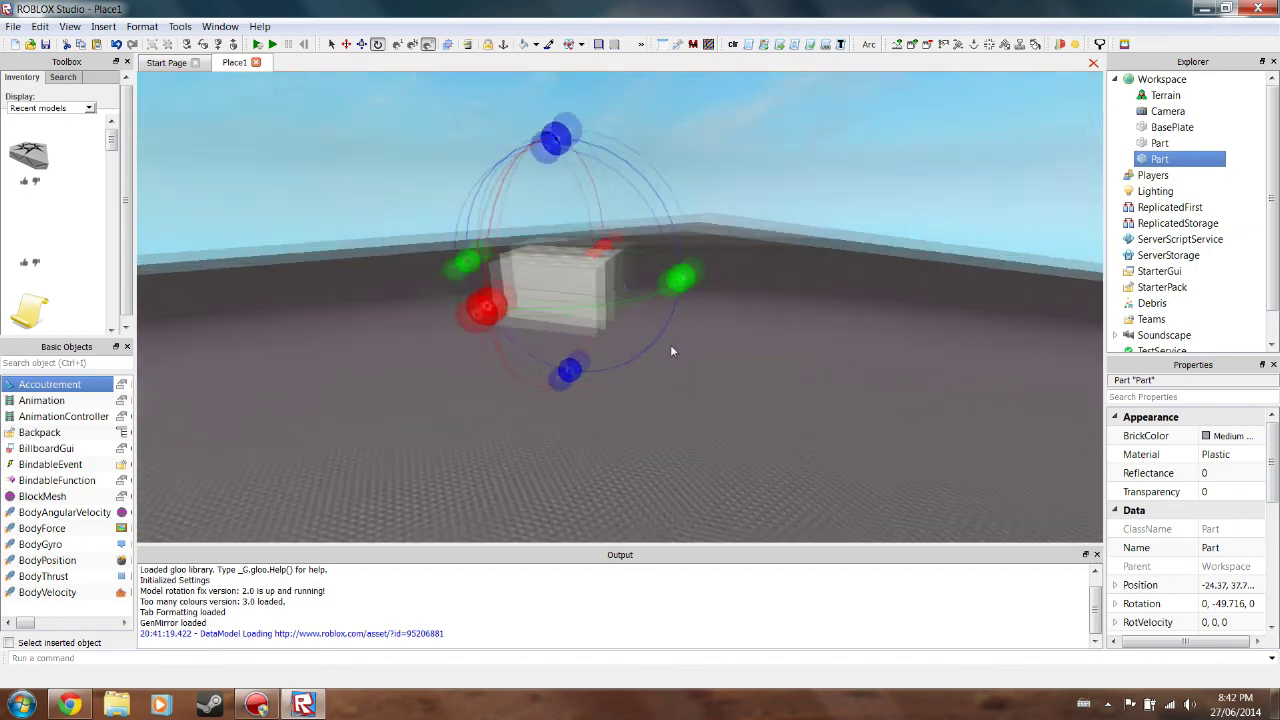
scroll(670, 345, up, 3)
drag(678, 326, 682, 328)
drag(486, 114, 517, 165)
scroll(517, 171, up, 5)
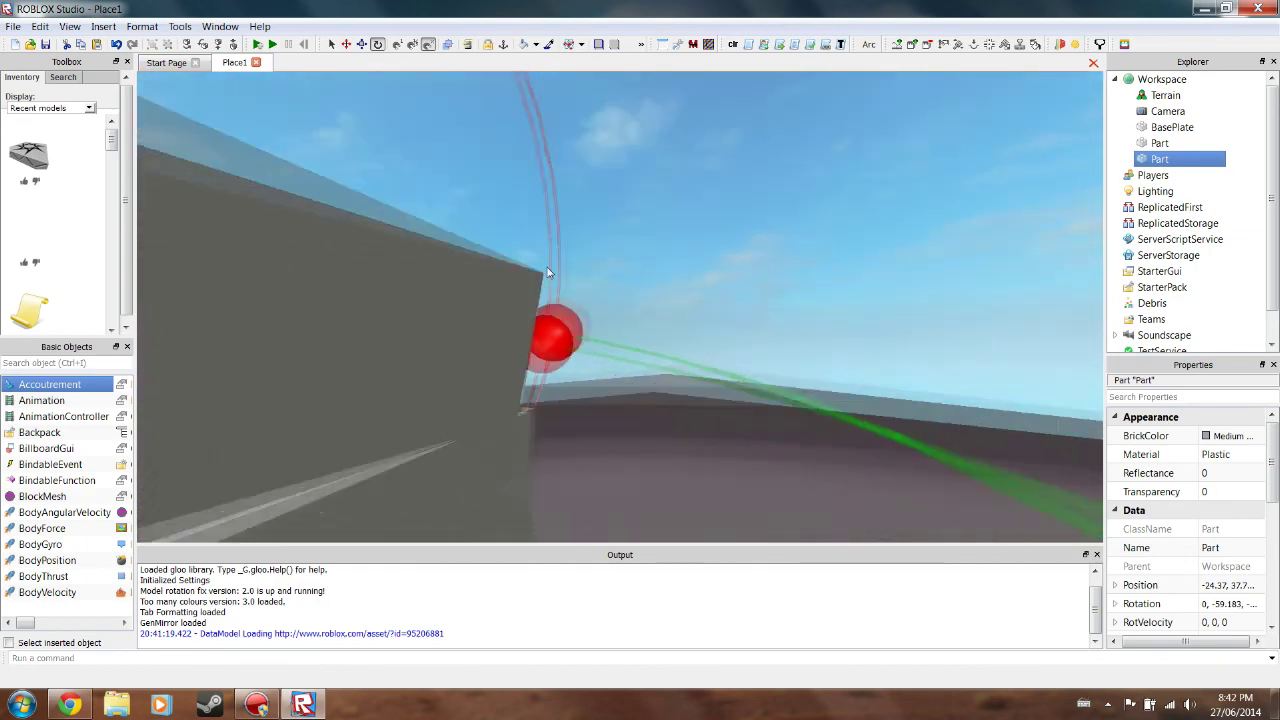
scroll(547, 267, down, 2)
scroll(547, 267, up, 1)
right_drag(547, 266, 553, 269)
scroll(584, 281, down, 8)
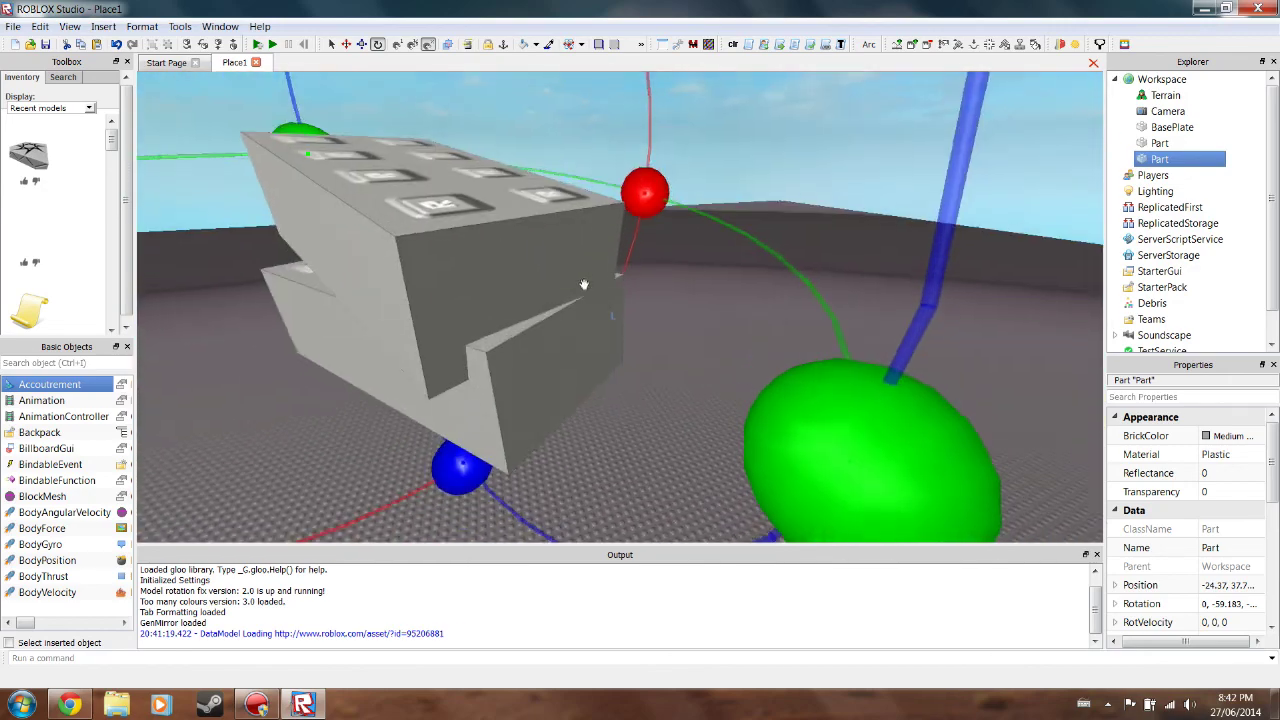